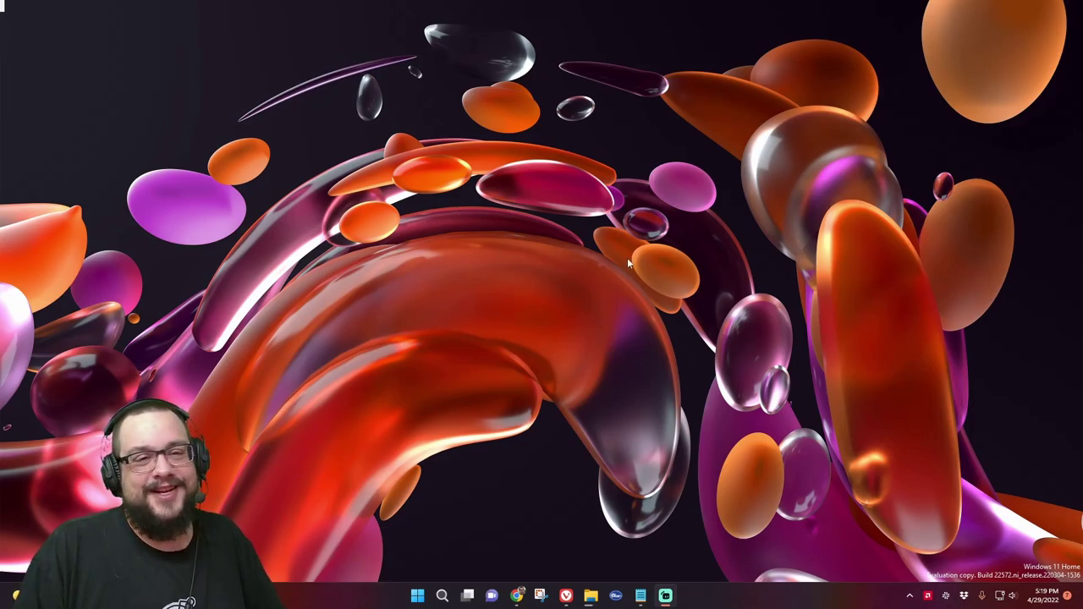
# - Bring back the Wikipedia main page in Chrome and set its page zoom to 50%
pyautogui.click(516, 595)
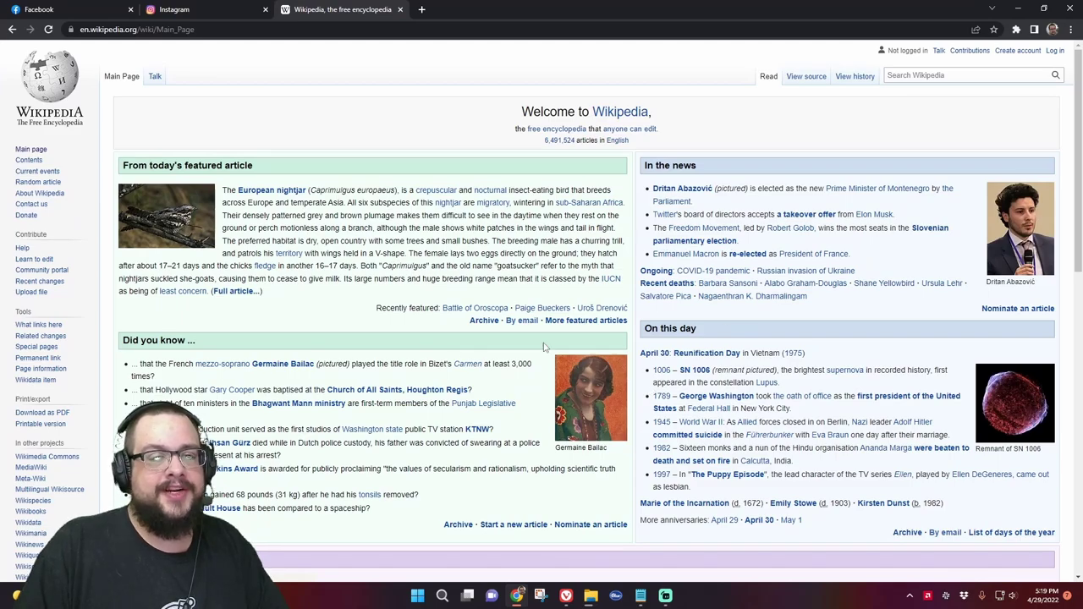
pyautogui.scroll(-6, 641, 363)
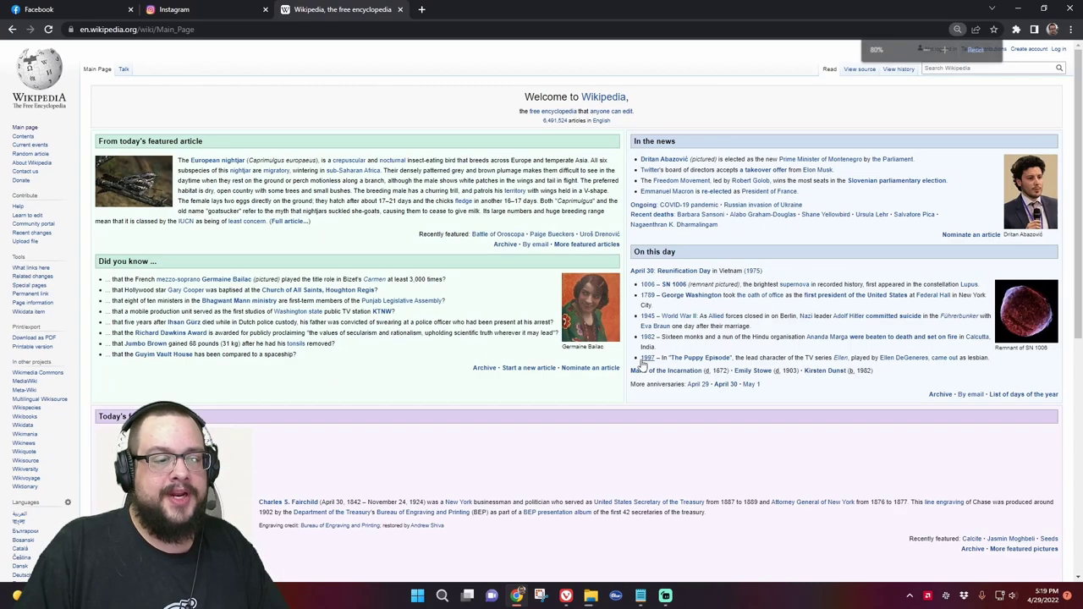
pyautogui.scroll(1, 640, 363)
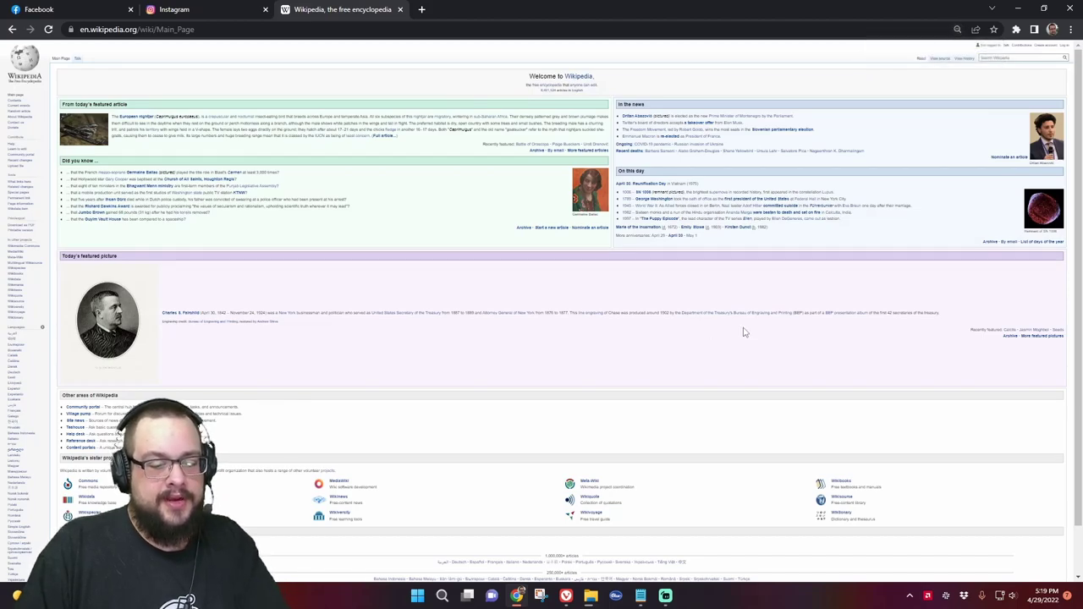
# - Take a new full-screen snip of the zoomed-out Wikipedia page in Snipping Tool
pyautogui.click(540, 595)
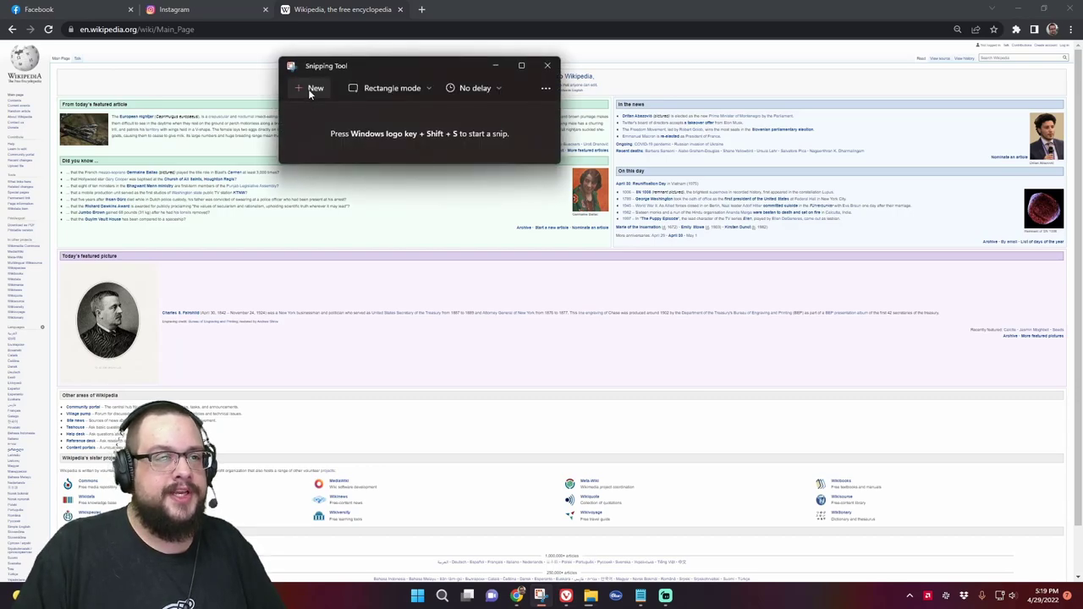
pyautogui.click(310, 89)
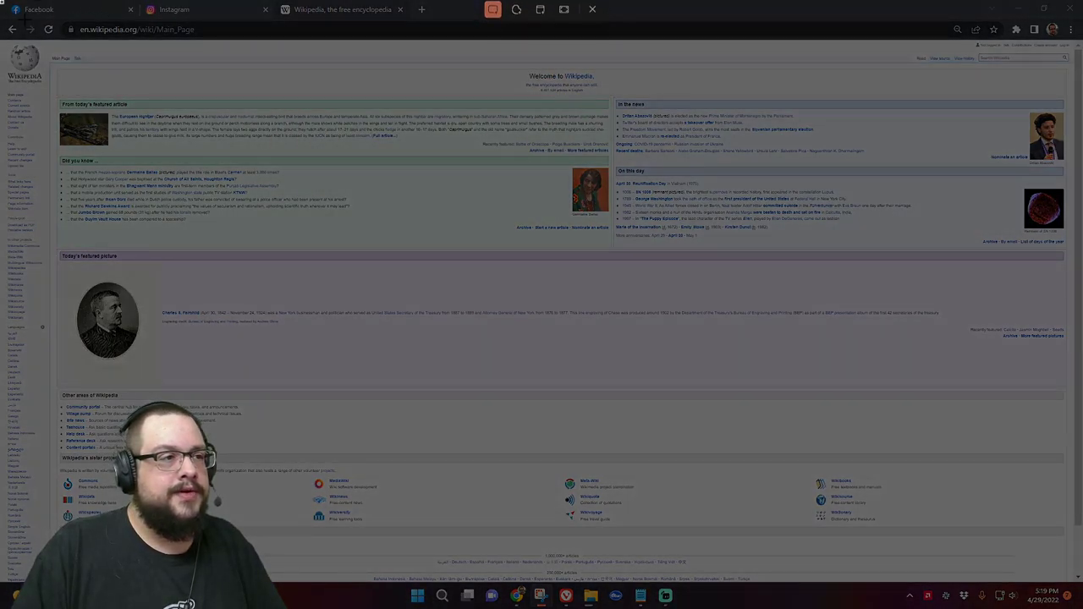
pyautogui.moveTo(18, 19); pyautogui.dragTo(1079, 605)
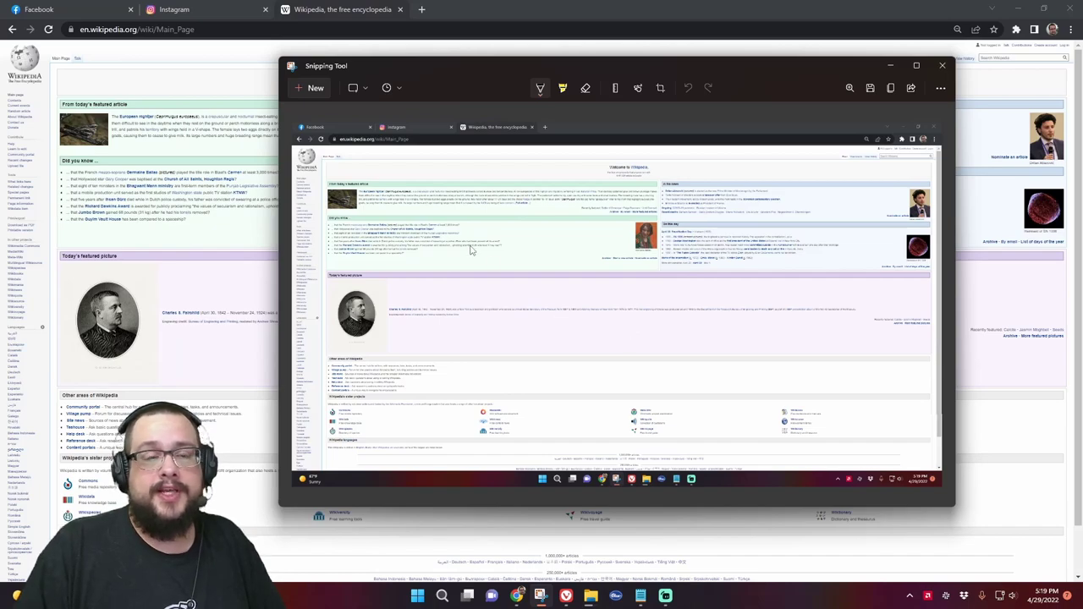
# - Zoom into the capture, draw a test pen stroke and undo it, then zoom back out
pyautogui.scroll(1, 481, 247)
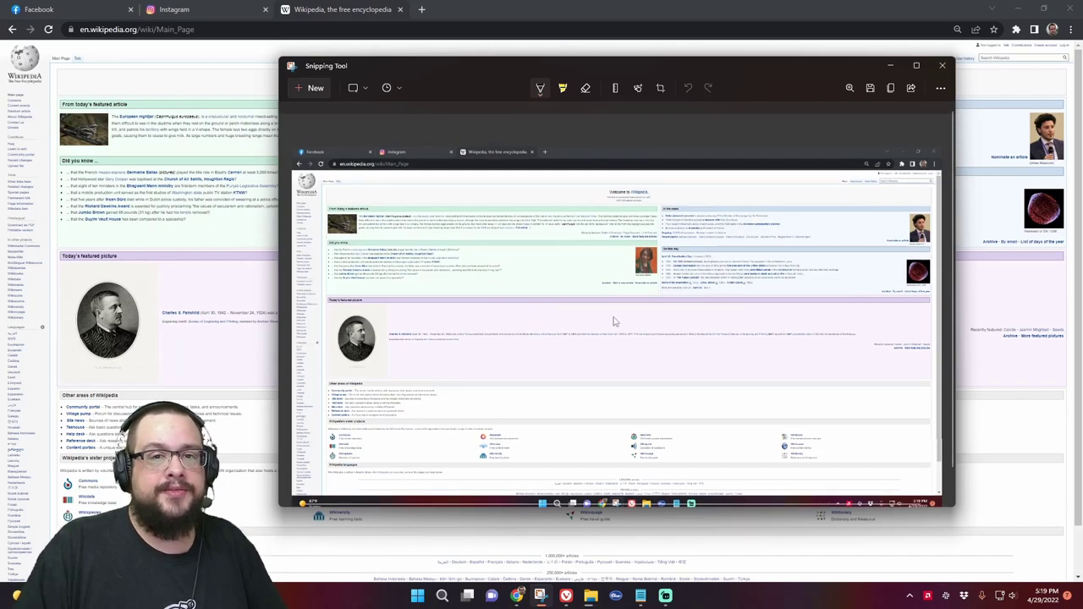
pyautogui.scroll(5, 597, 303)
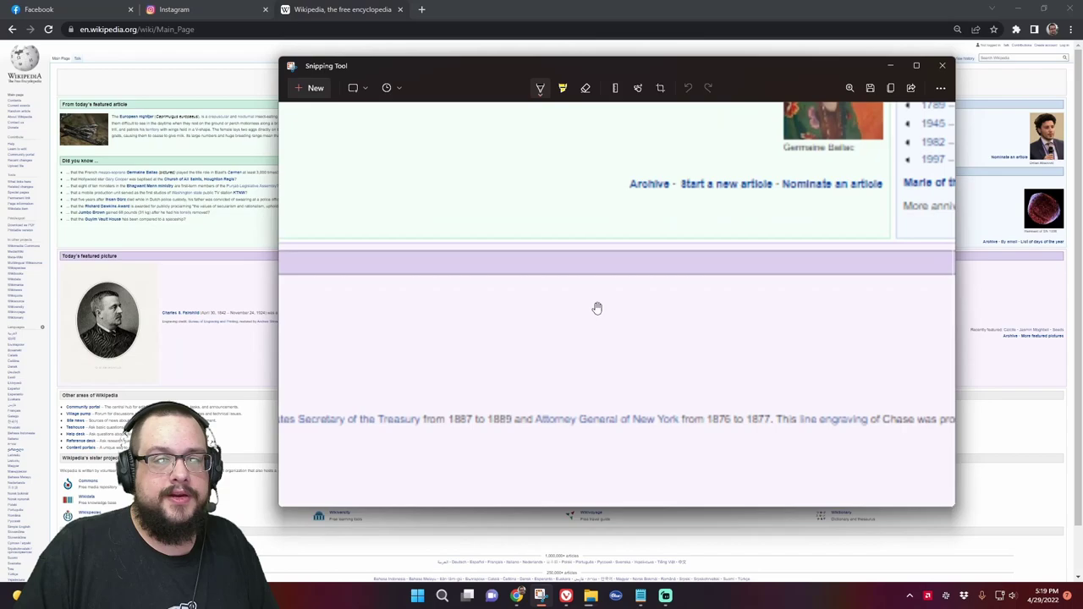
pyautogui.moveTo(723, 224); pyautogui.dragTo(605, 267)
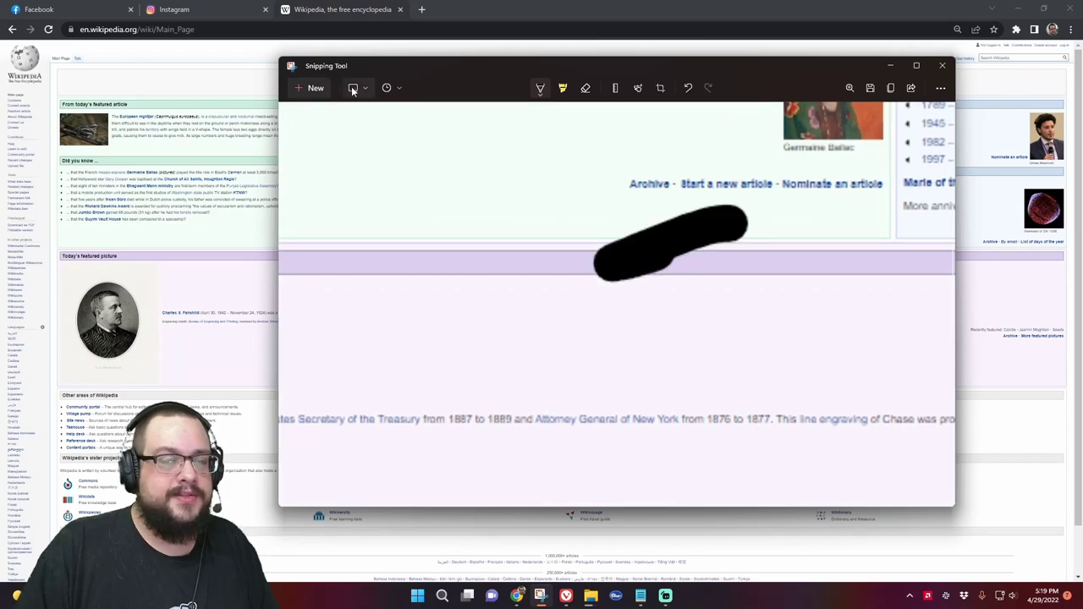
pyautogui.hotkey('ctrl', 'z')
pyautogui.scroll(3, 844, 224)
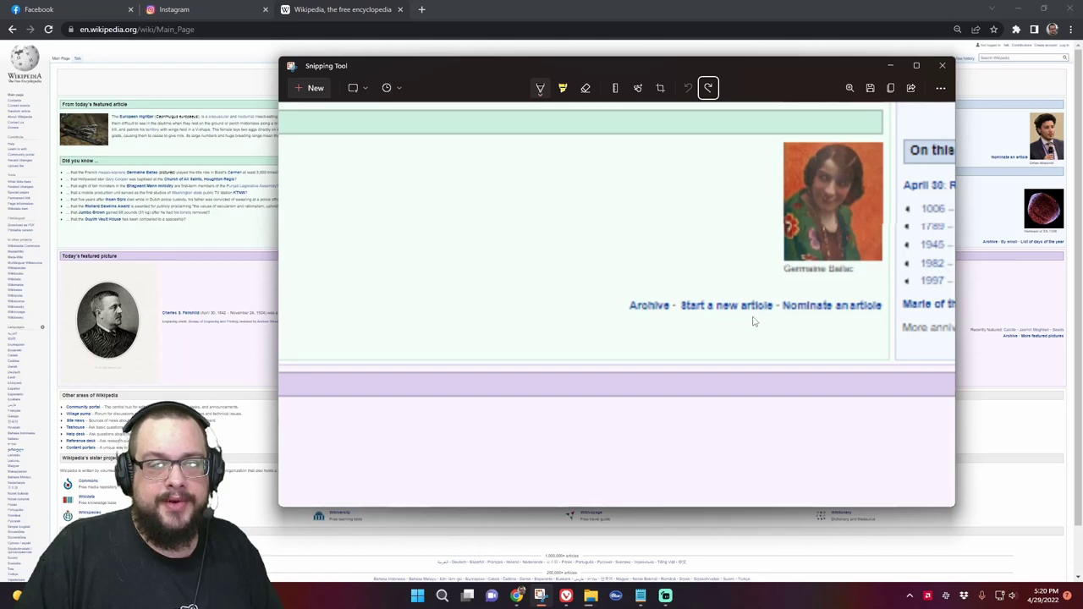
pyautogui.scroll(2, 753, 321)
pyautogui.scroll(-4, 753, 324)
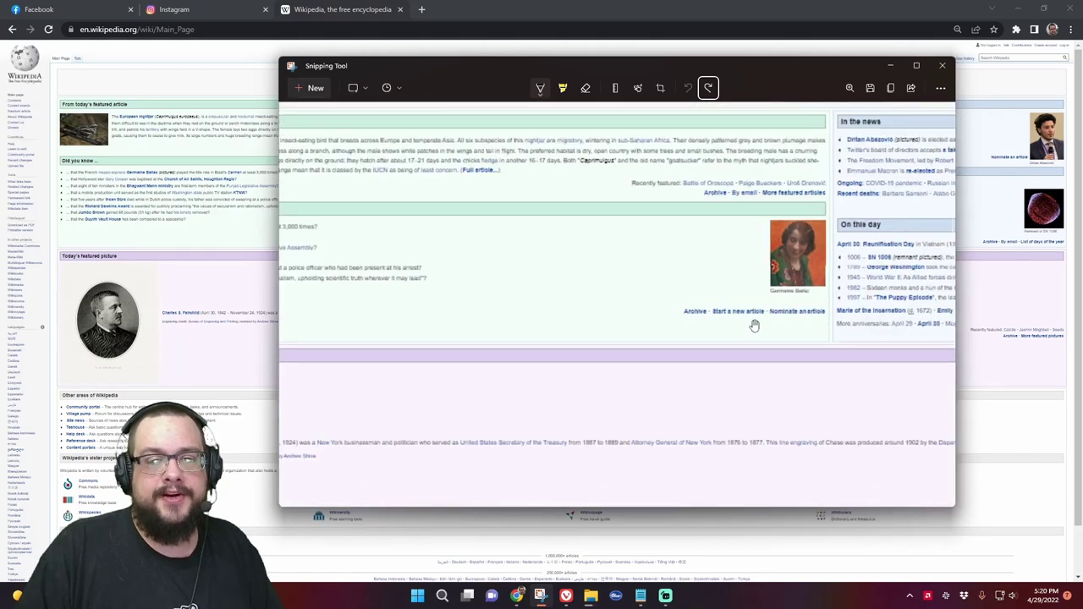
pyautogui.scroll(-3, 753, 325)
pyautogui.scroll(-2, 627, 347)
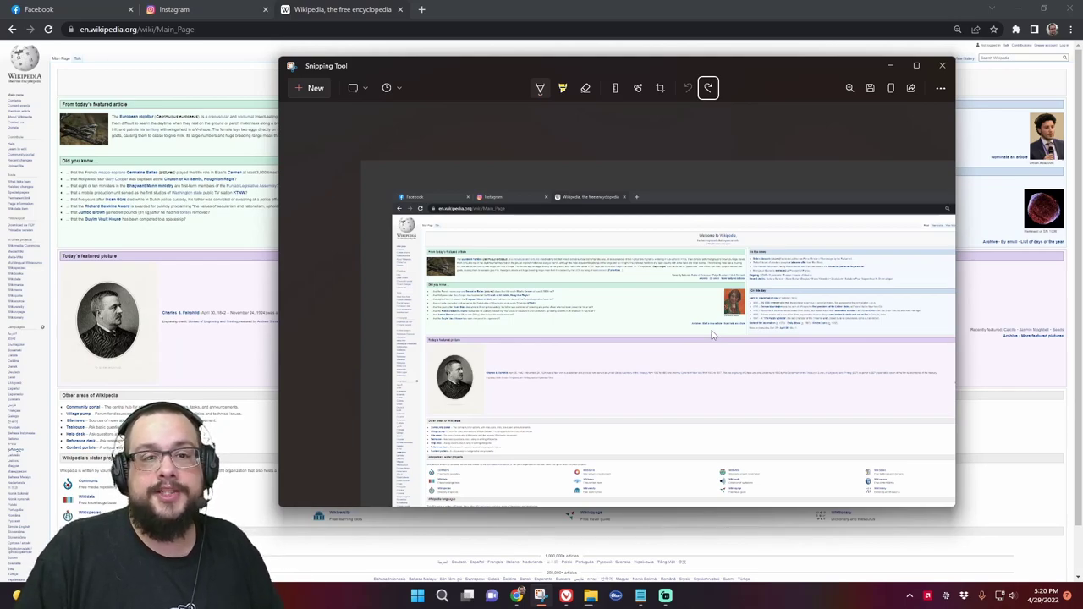
# - Close Snipping Tool, minimize Chrome, and open Display settings from the desktop
pyautogui.click(943, 67)
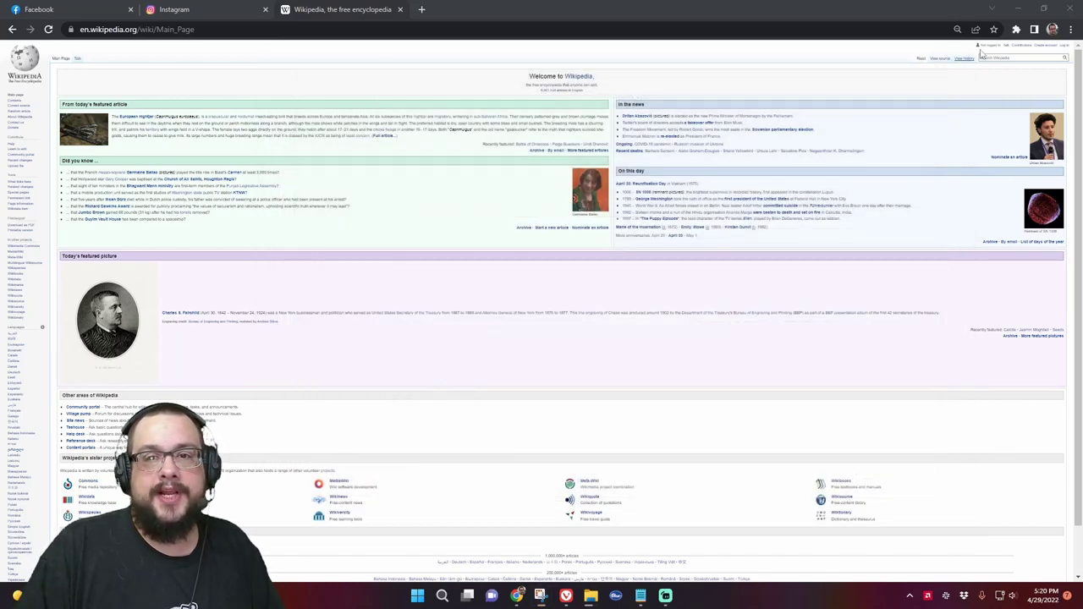
pyautogui.click(1019, 11)
pyautogui.rightClick(701, 155)
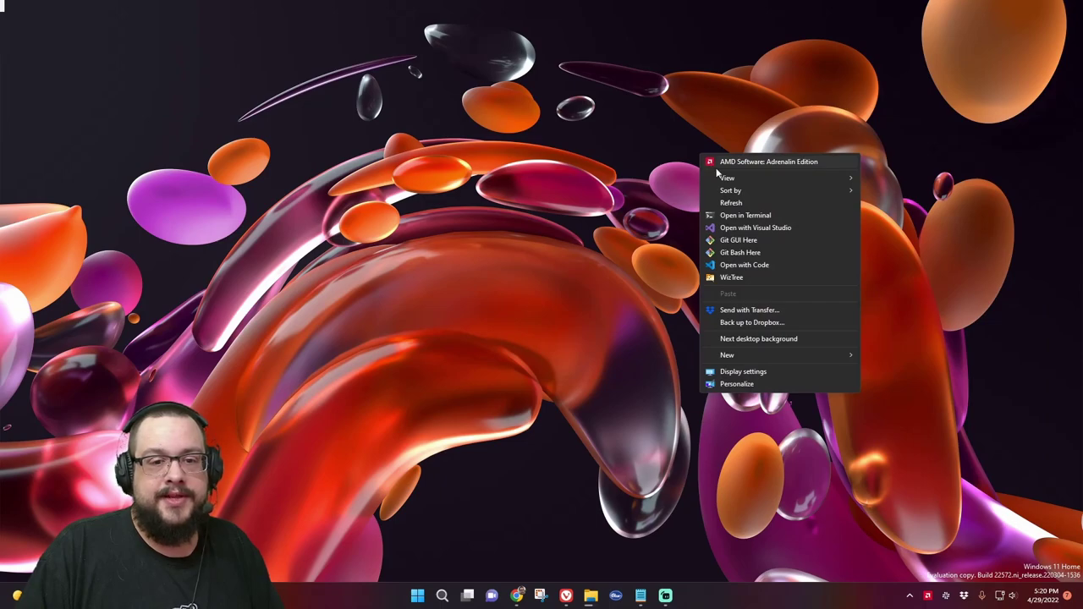
pyautogui.click(749, 372)
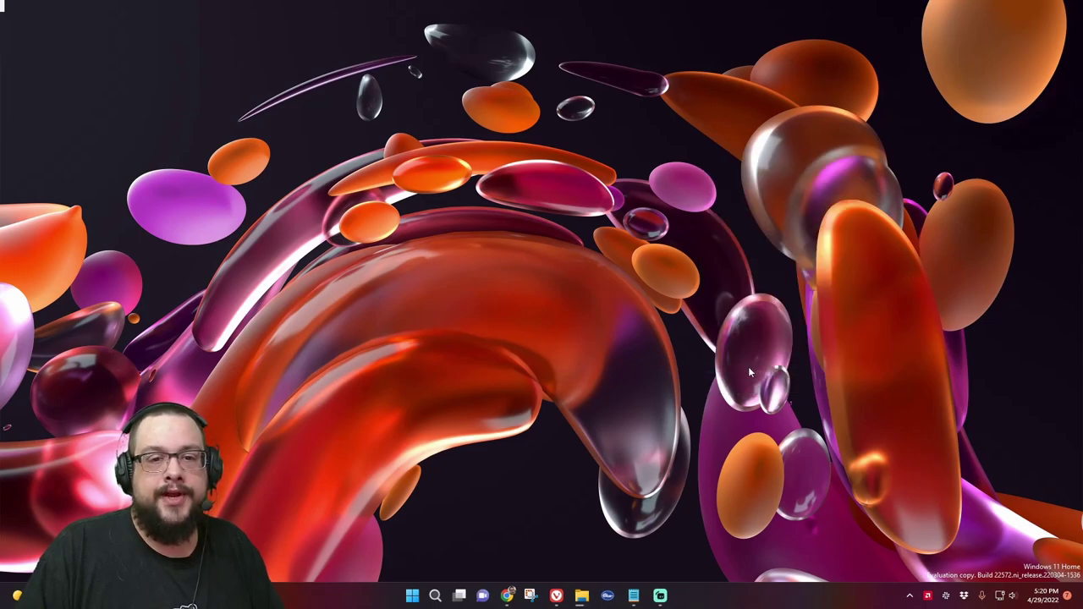
# - Review display 2's resolution list, leave it at 1920 × 1080, and minimize Settings
pyautogui.click(656, 172)
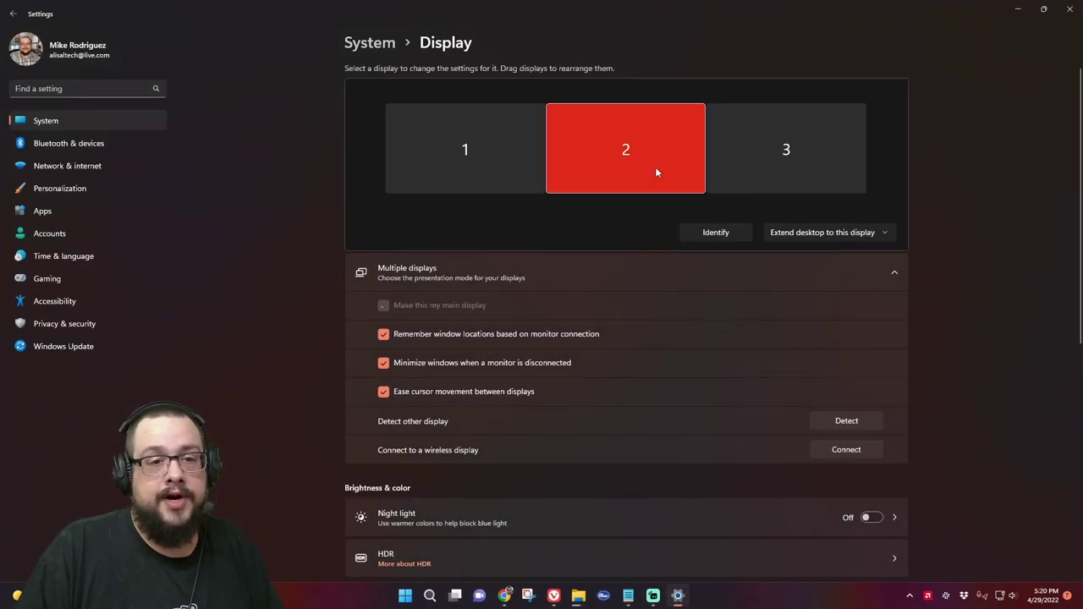
pyautogui.scroll(-3, 795, 338)
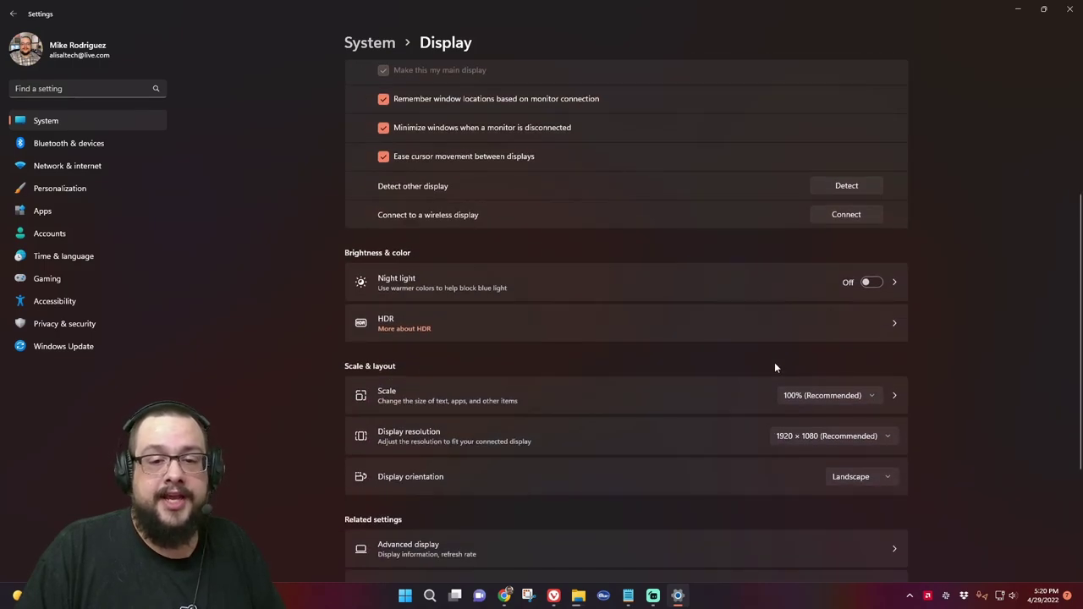
pyautogui.click(829, 436)
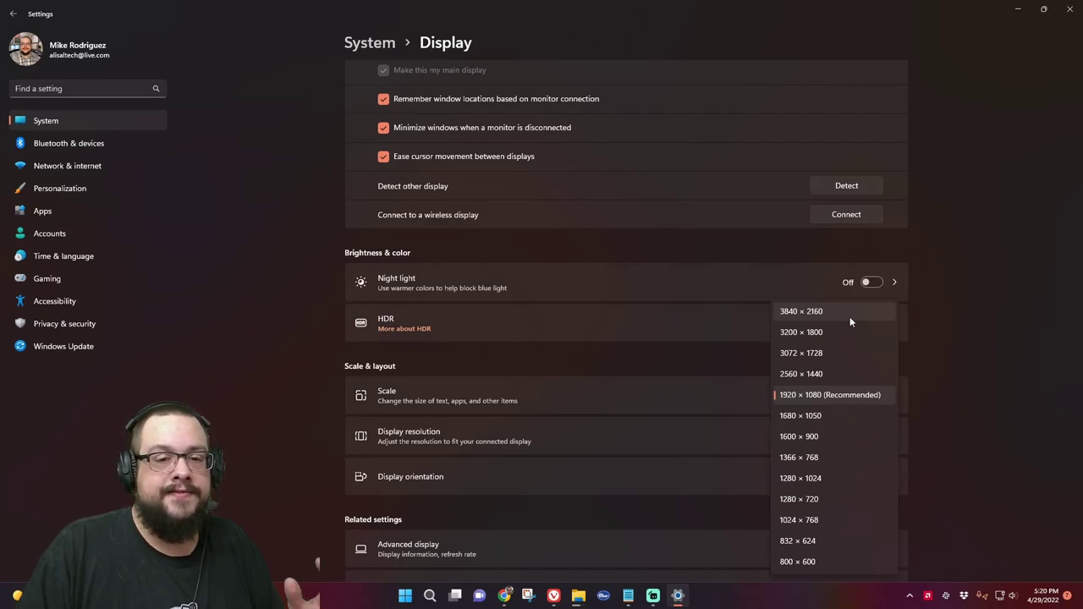
pyautogui.click(981, 247)
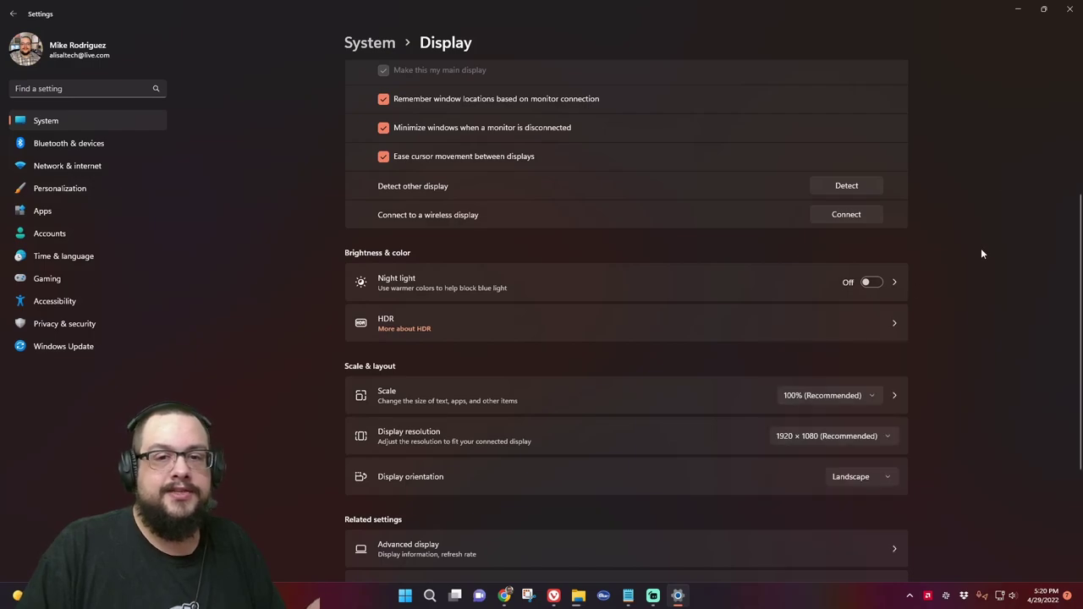
pyautogui.click(1021, 9)
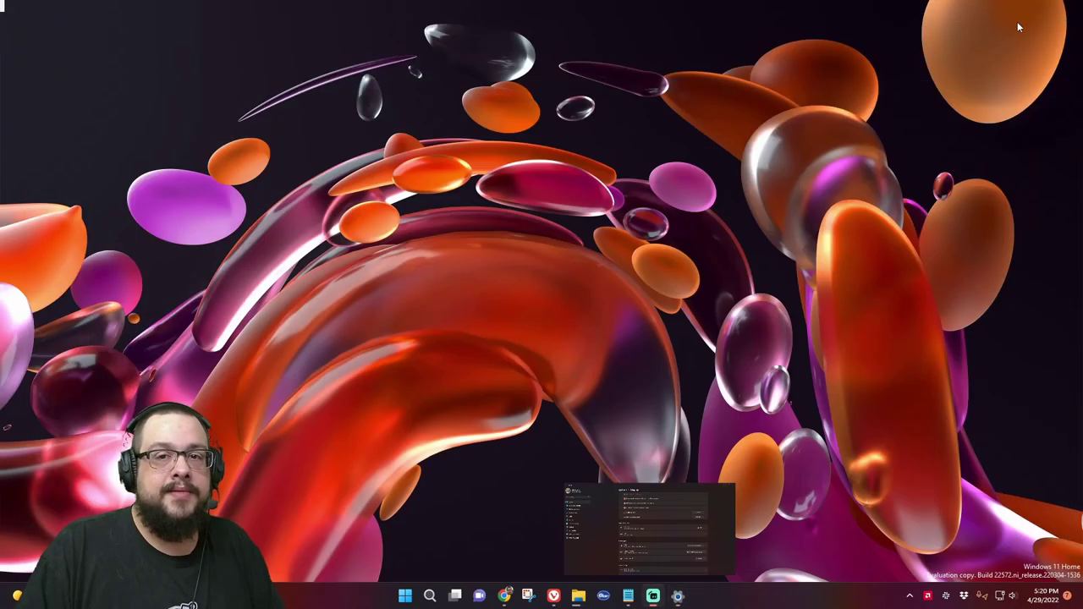
# - Launch AMD Software: Adrenalin Edition, reposition its window, and browse the Home and Gaming sections
pyautogui.click(928, 597)
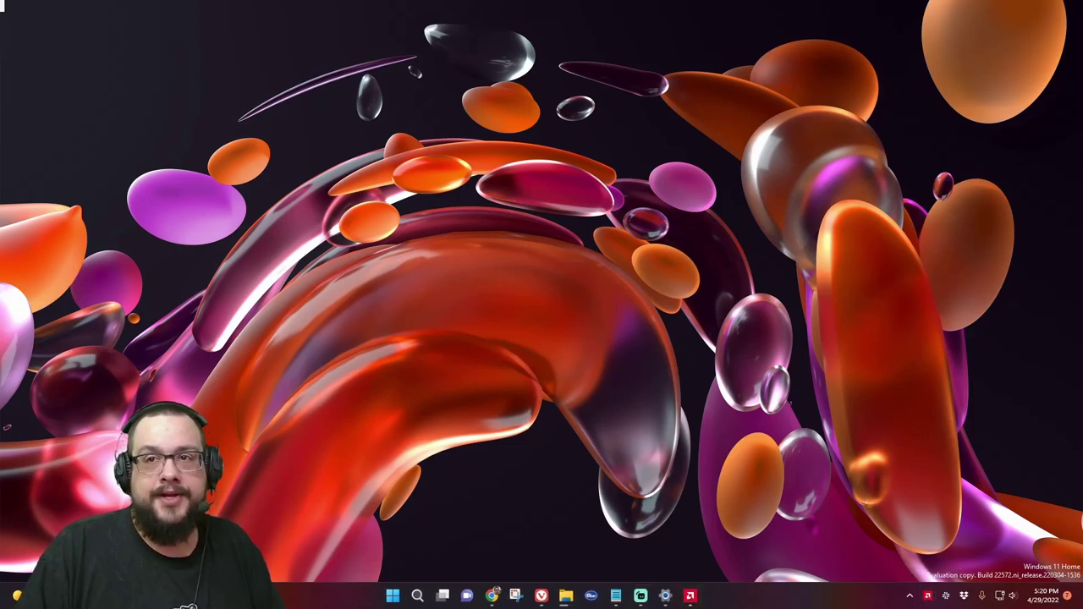
pyautogui.moveTo(1049, 97); pyautogui.dragTo(586, 2)
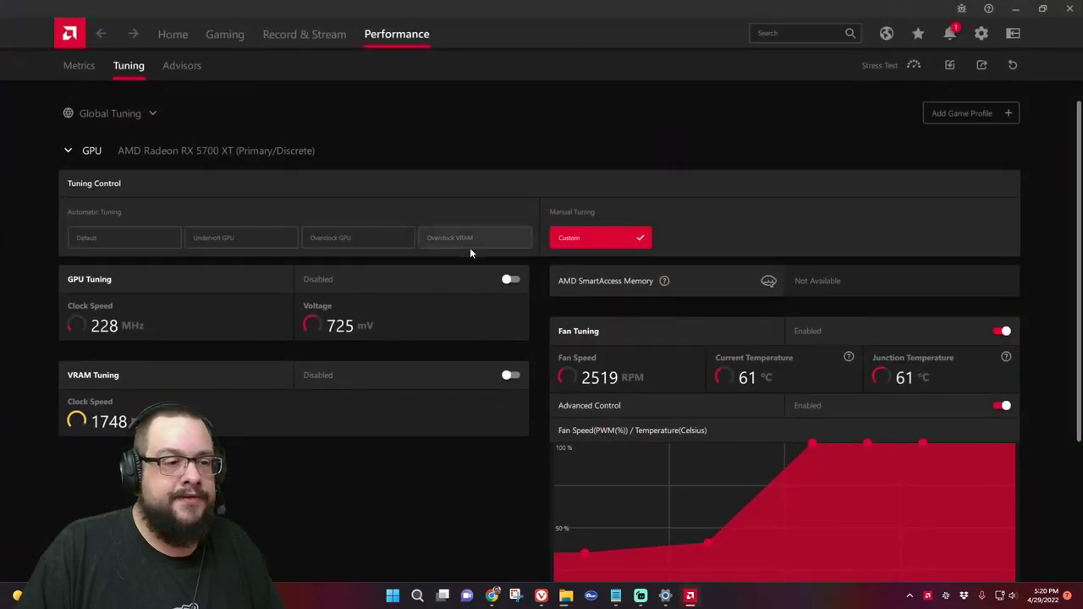
pyautogui.click(181, 33)
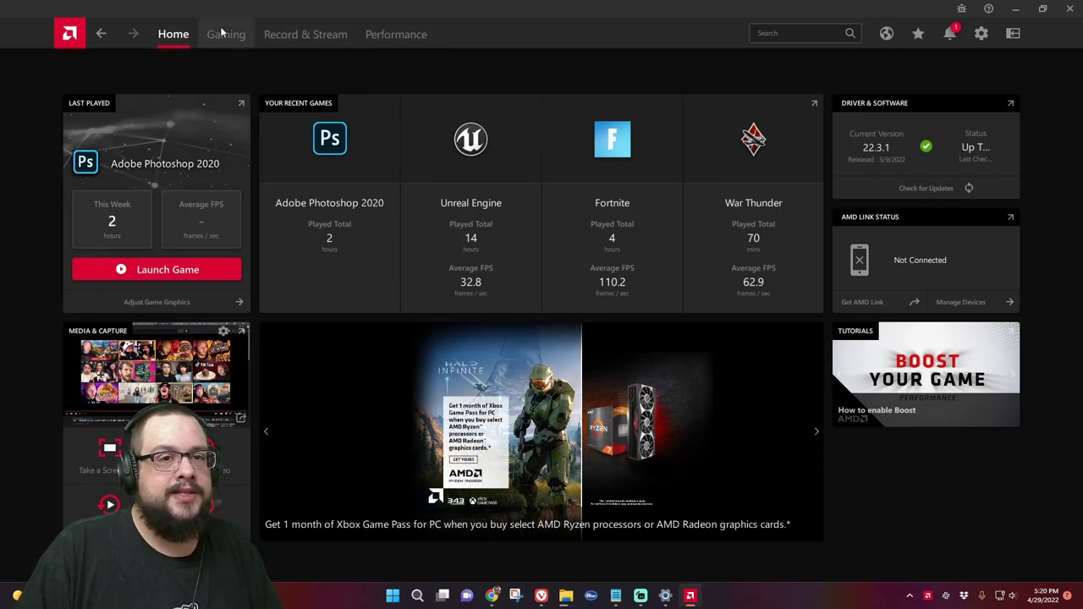
pyautogui.click(225, 34)
# - Show the 24G1WG3 monitor's Display settings page, then minimize AMD Software
pyautogui.click(981, 33)
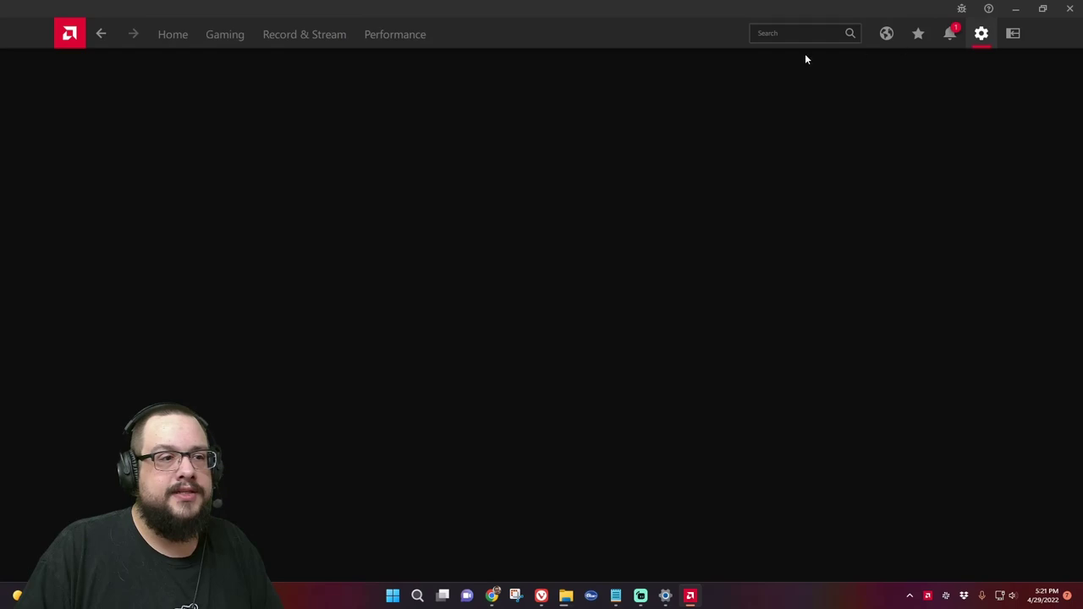
pyautogui.click(181, 78)
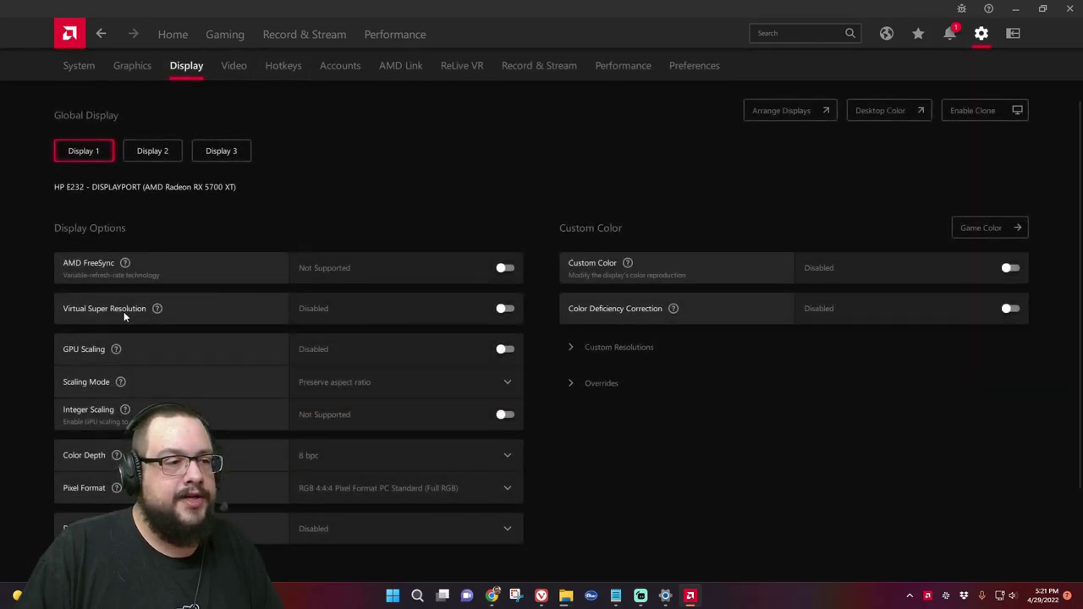
pyautogui.click(157, 152)
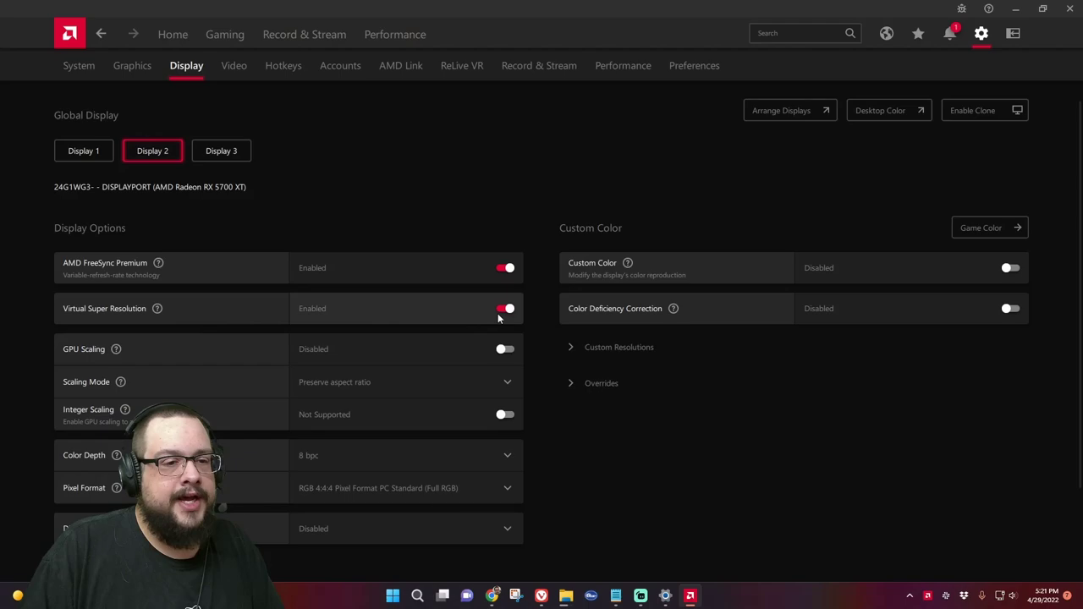
pyautogui.click(1014, 7)
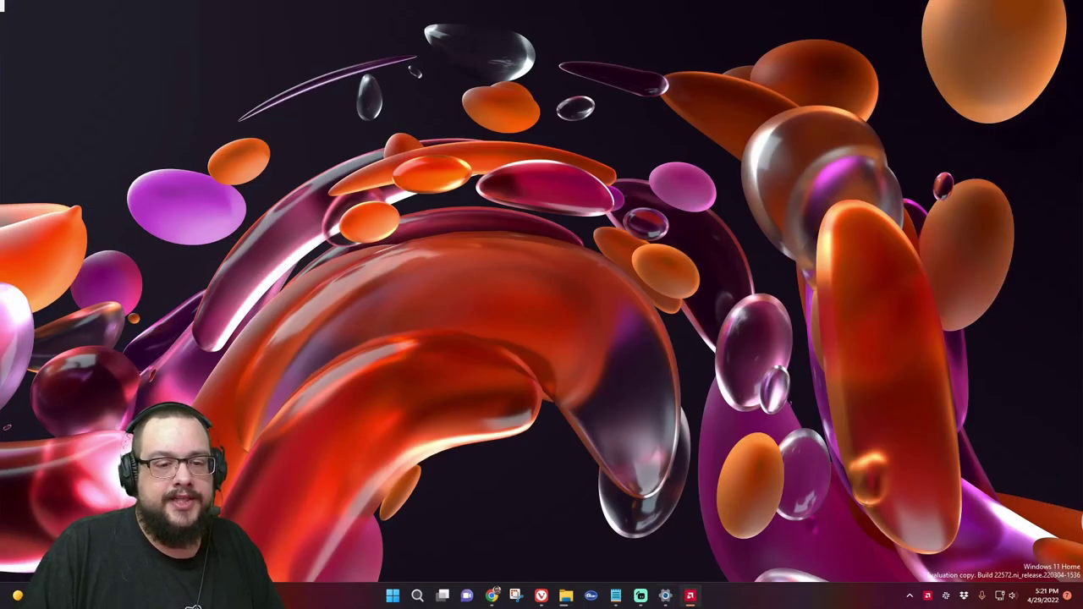
# - Change the display resolution to 3840 × 2160 at 200% scale and close Settings
pyautogui.click(689, 596)
pyautogui.click(689, 596)
pyautogui.click(665, 596)
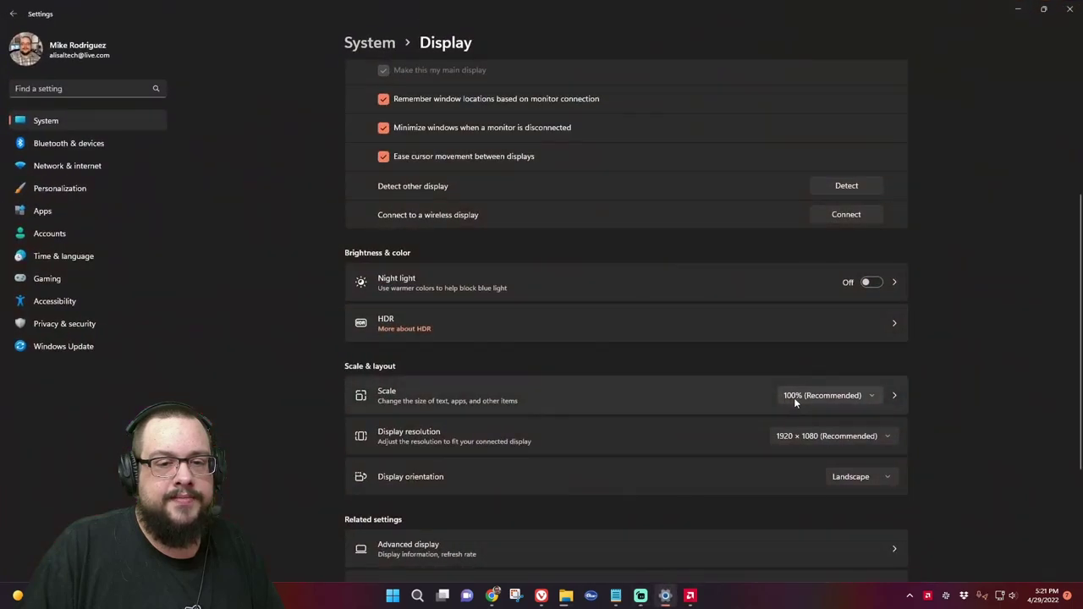
pyautogui.click(857, 436)
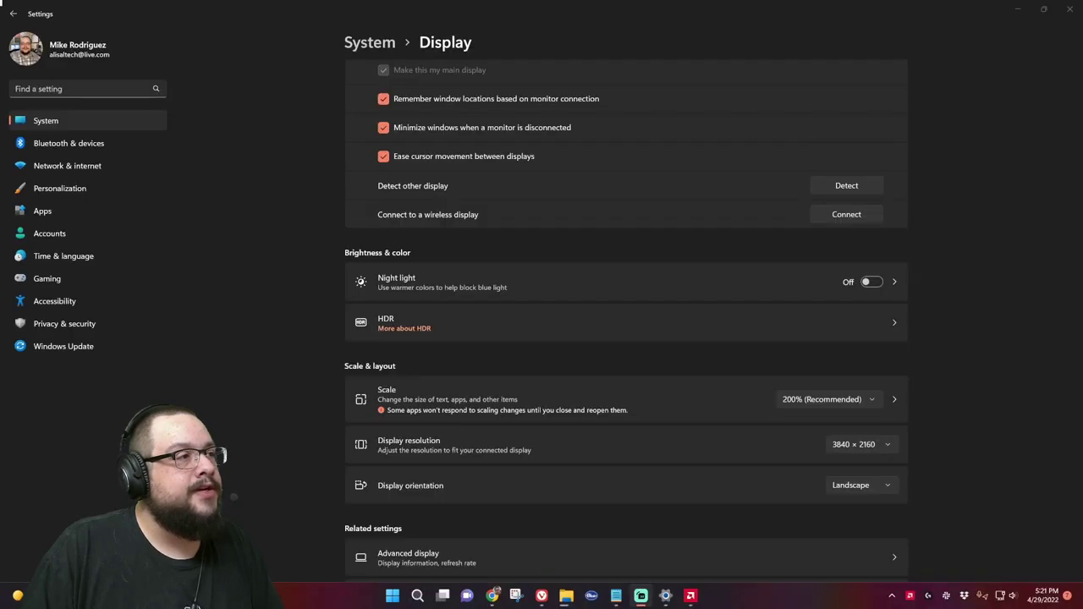
pyautogui.click(1067, 8)
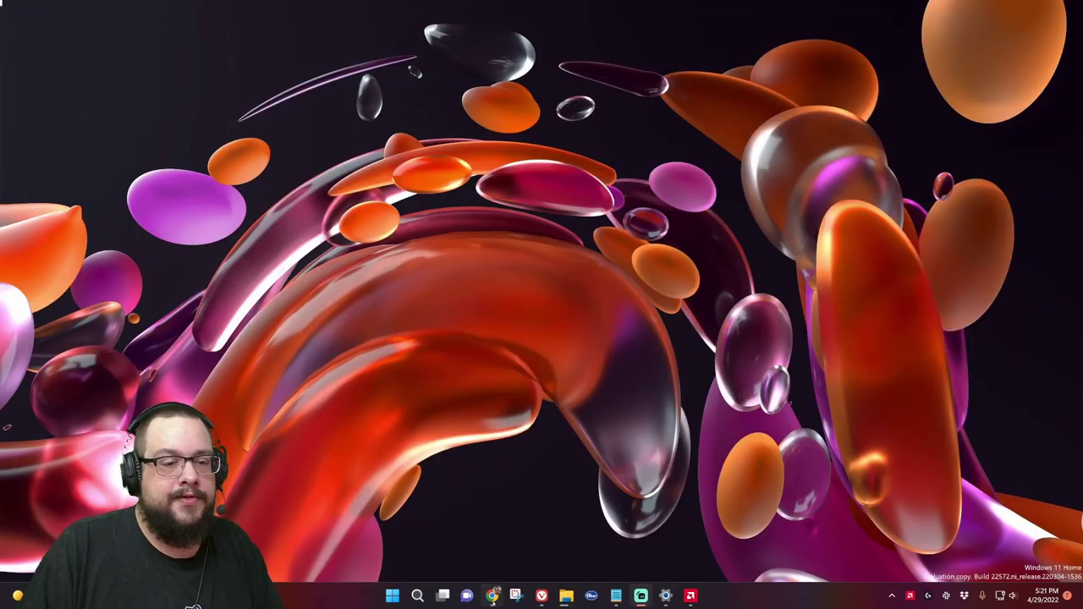
# - Take a new full-screen snip of the Wikipedia main page at the new resolution
pyautogui.click(492, 596)
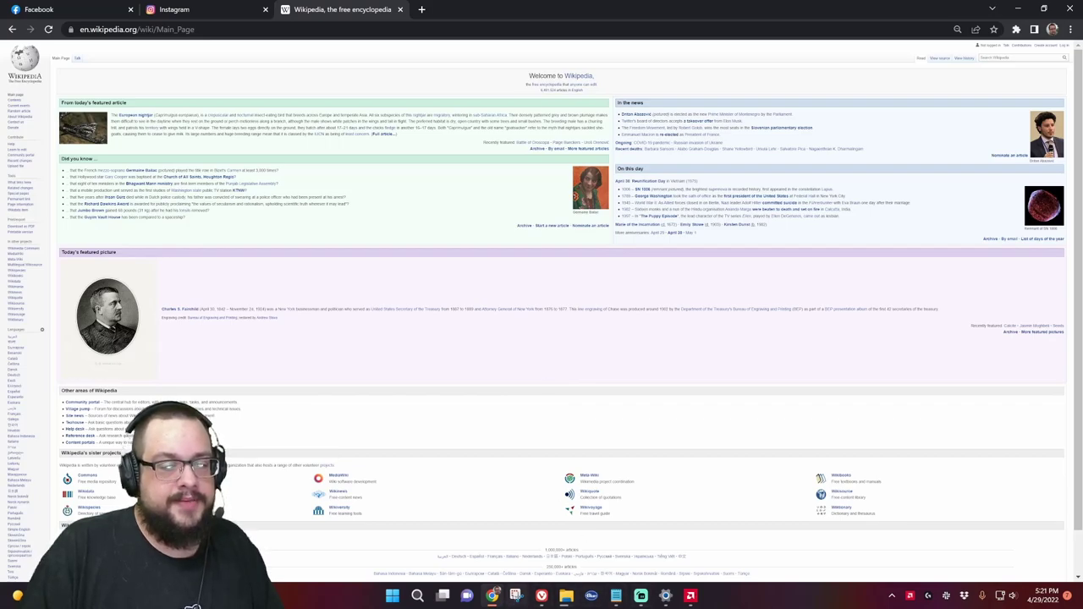
pyautogui.click(516, 595)
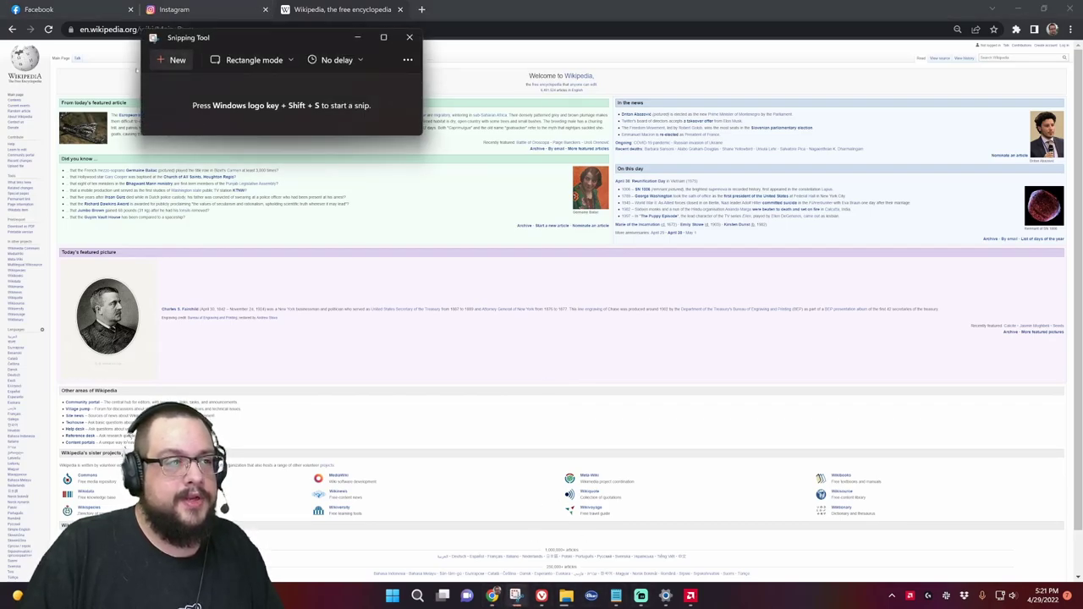
pyautogui.click(171, 59)
pyautogui.moveTo(0, 0); pyautogui.dragTo(1082, 608)
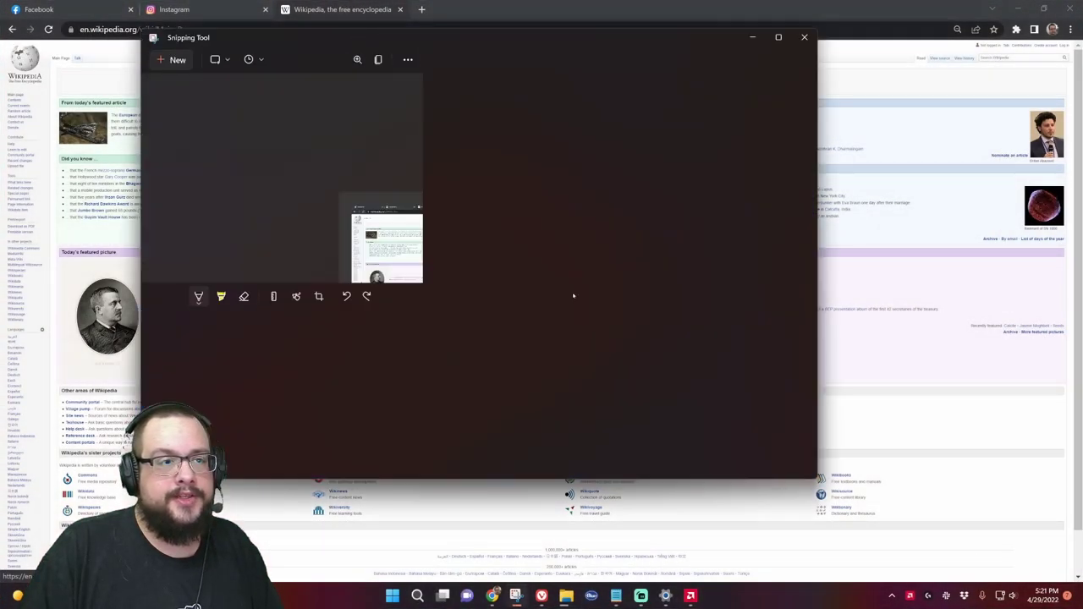
# - Zoom in and out of the snip to inspect the capture's detail
pyautogui.scroll(5, 580, 247)
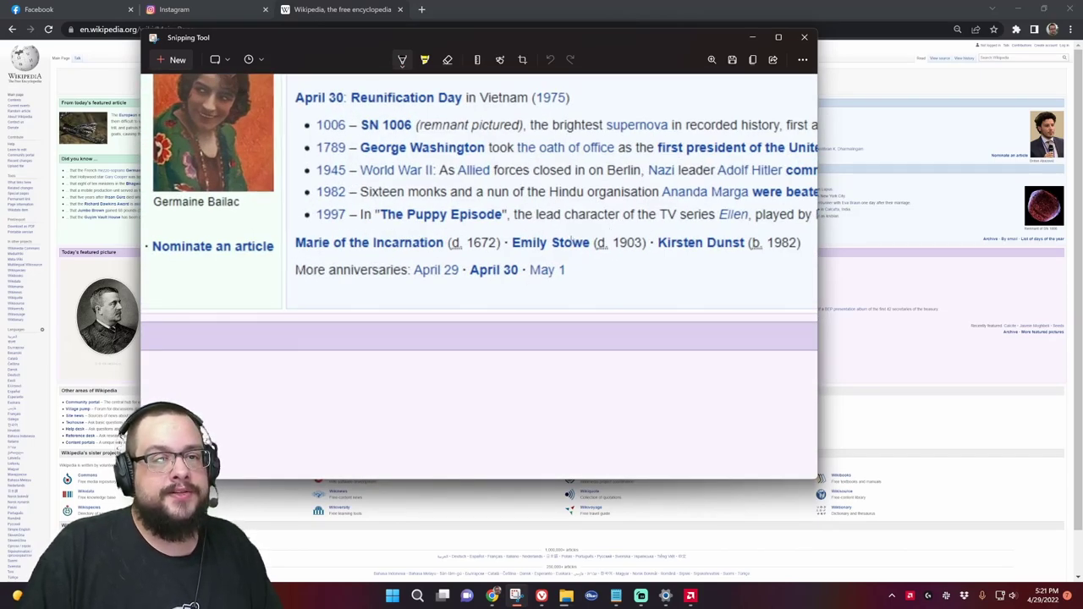
pyautogui.scroll(-5, 457, 245)
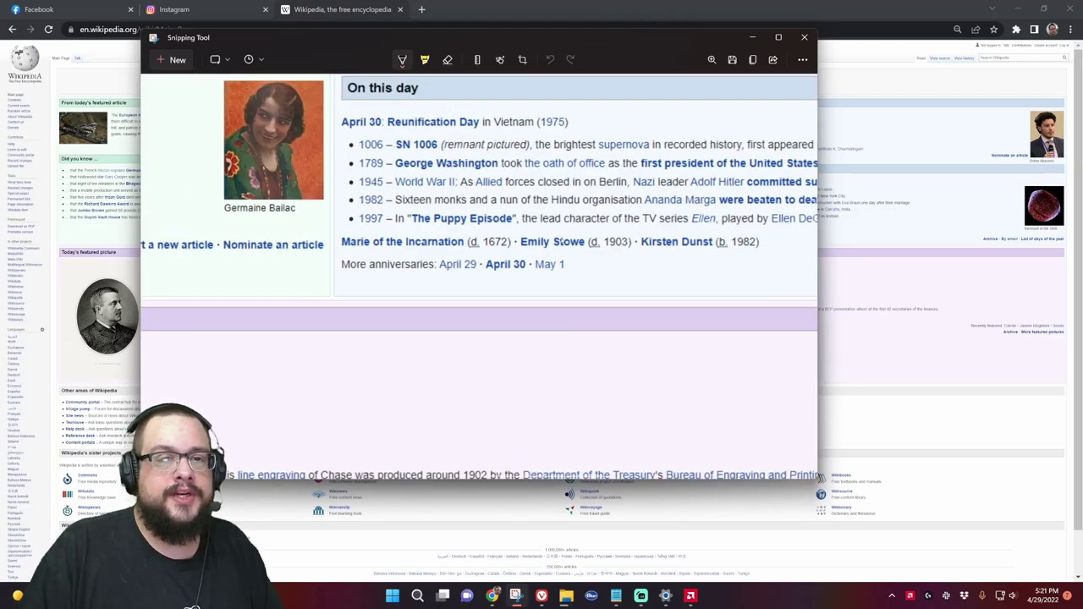
pyautogui.scroll(5, 326, 160)
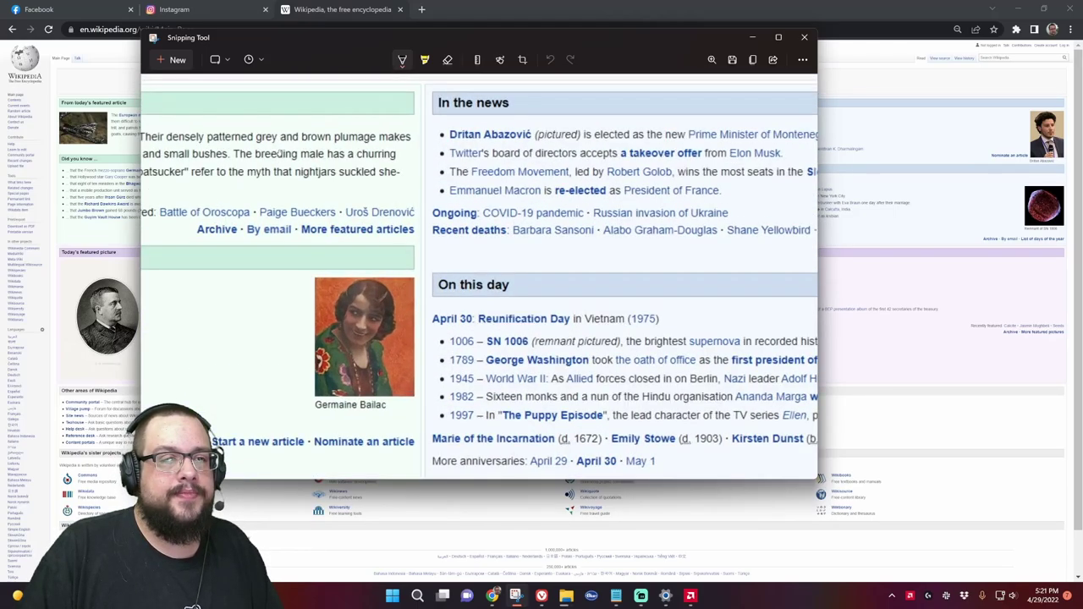
pyautogui.scroll(2, 278, 154)
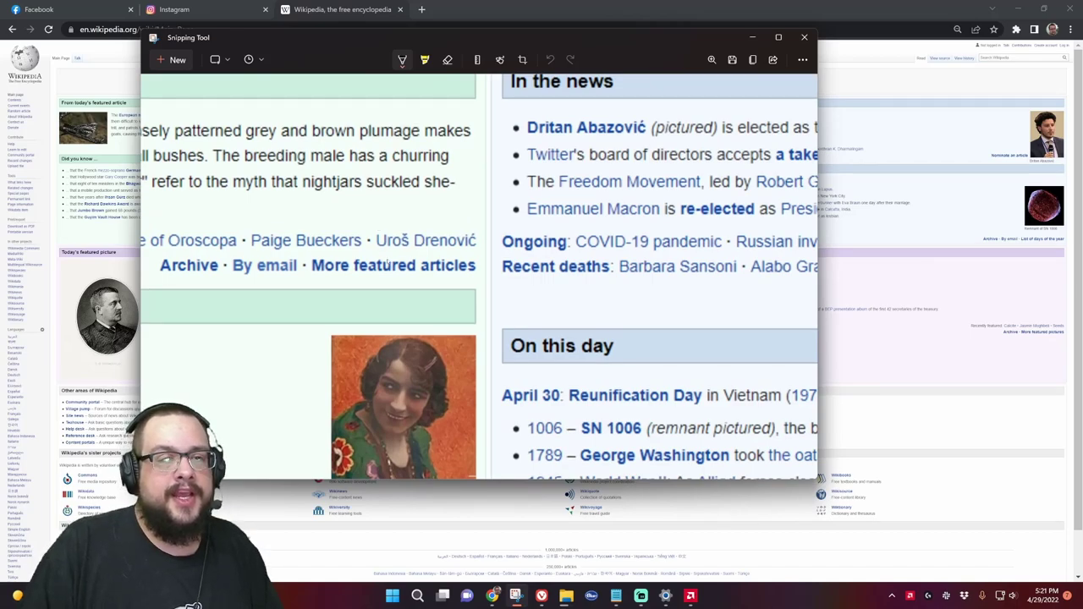
pyautogui.scroll(-2, 388, 265)
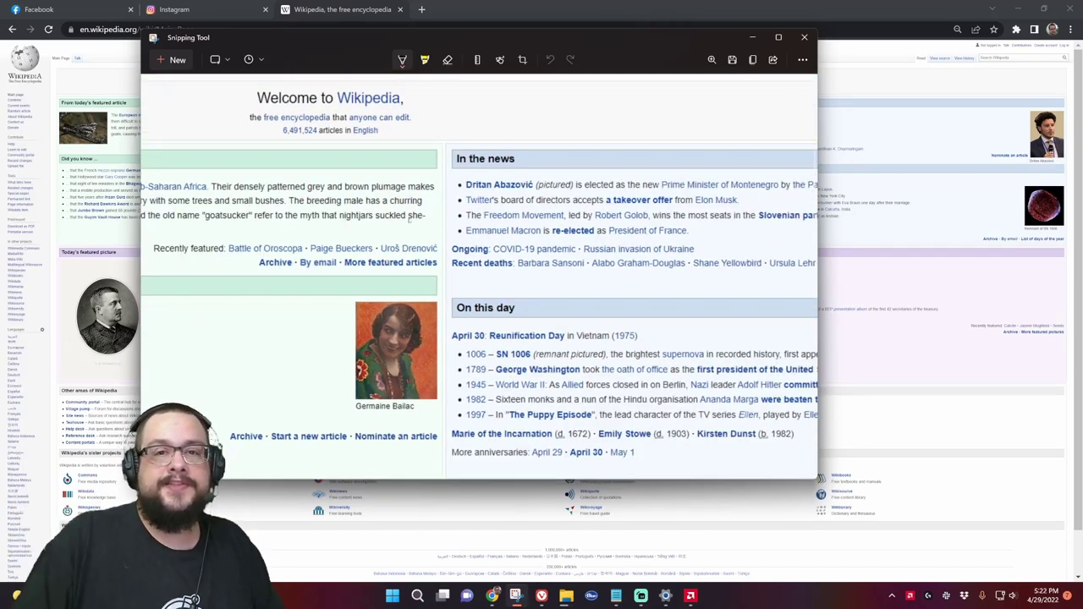
pyautogui.scroll(-2, 410, 218)
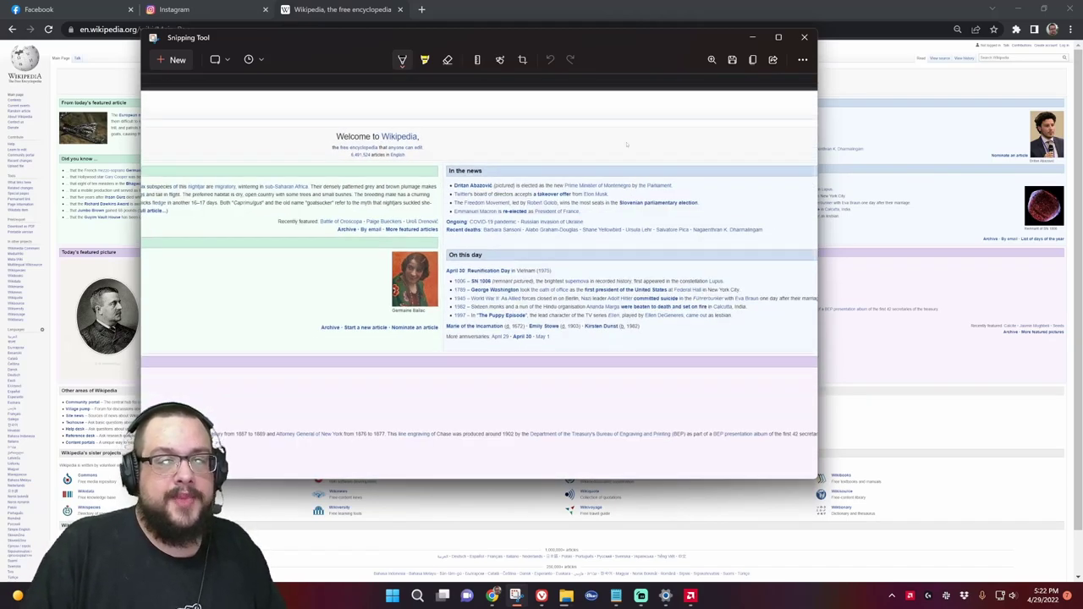
# - Close Snipping Tool and confirm in Display settings that the resolution stays 3840 × 2160
pyautogui.click(804, 37)
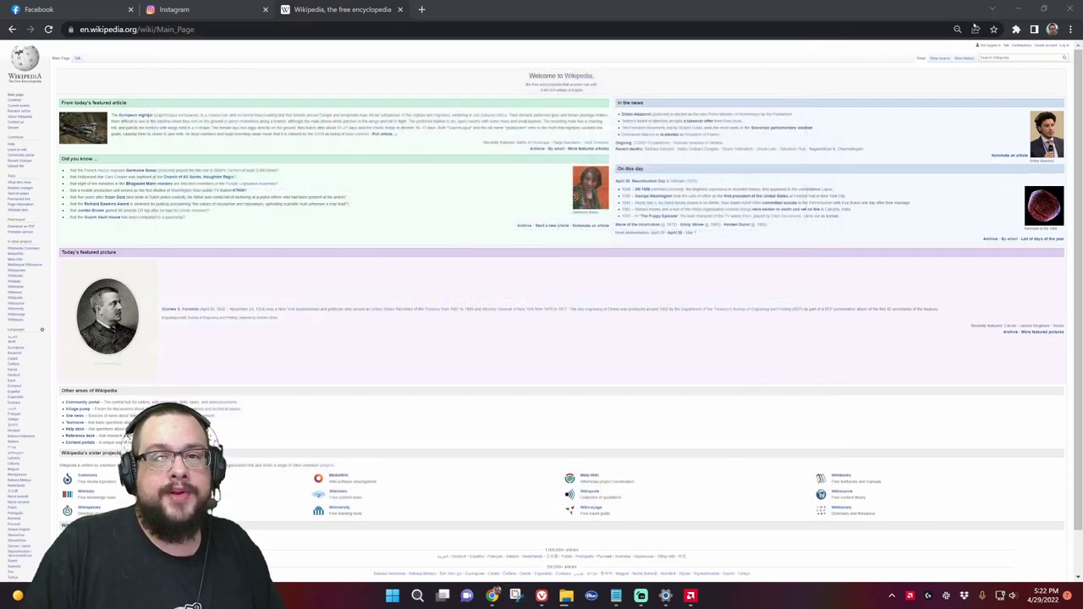
pyautogui.press('super+d')
pyautogui.click(691, 596)
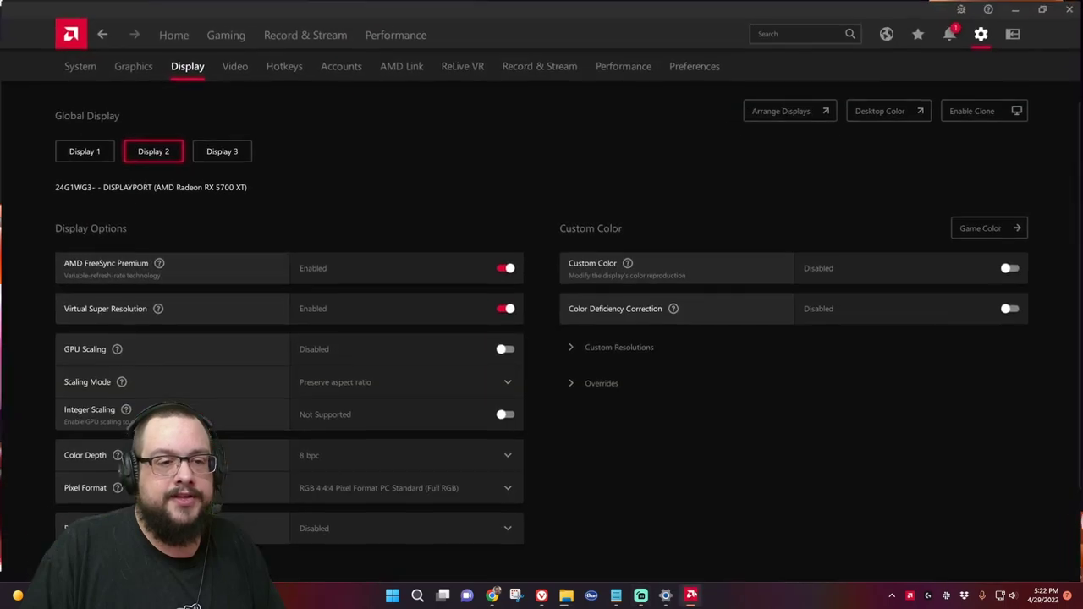
pyautogui.click(691, 596)
pyautogui.rightClick(636, 472)
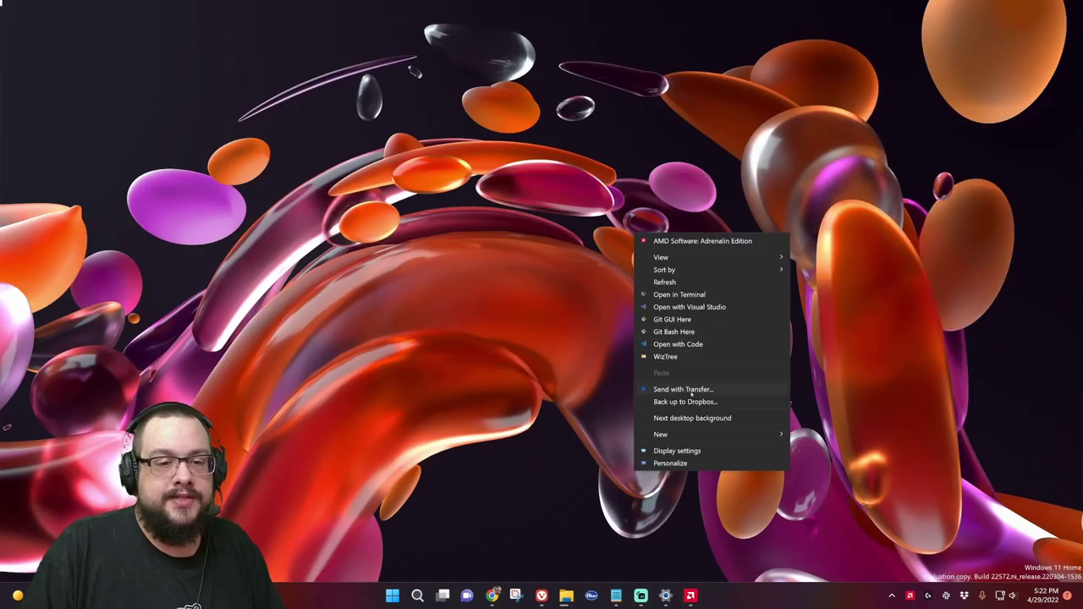
pyautogui.click(677, 450)
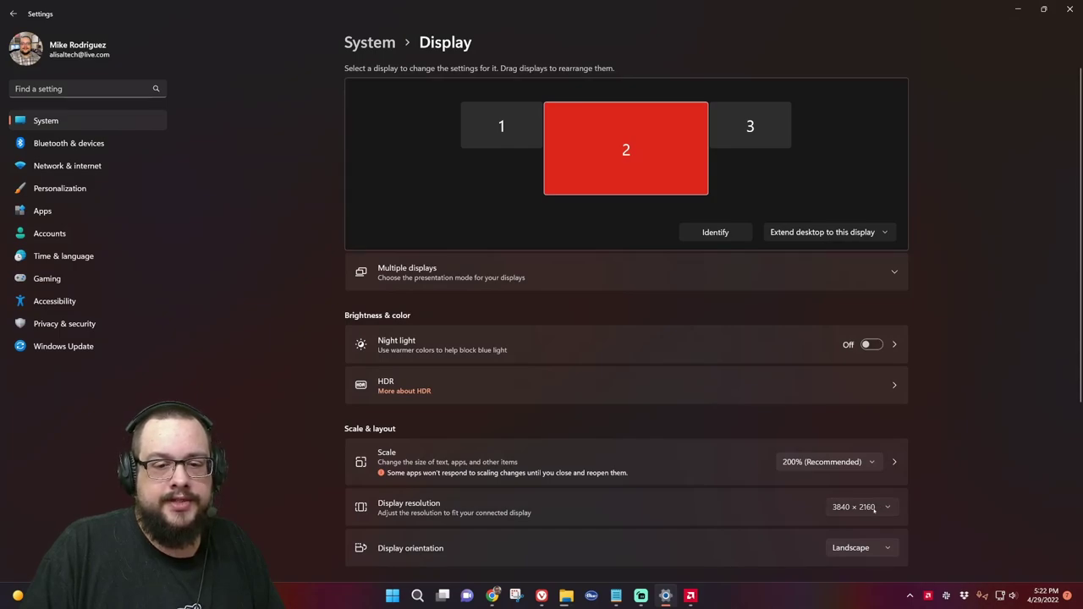
pyautogui.click(874, 507)
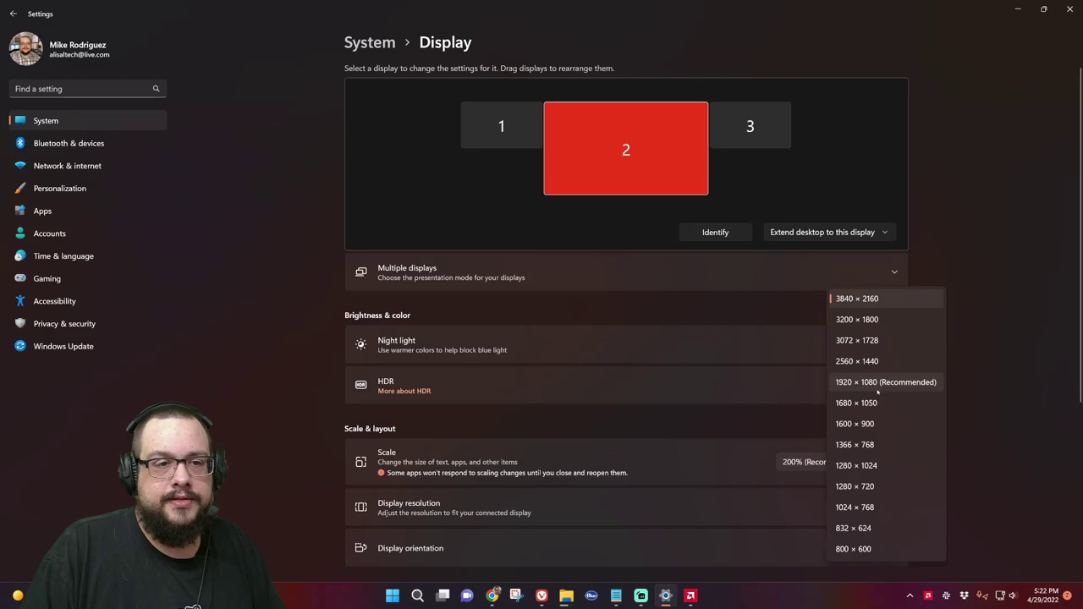
pyautogui.click(1024, 313)
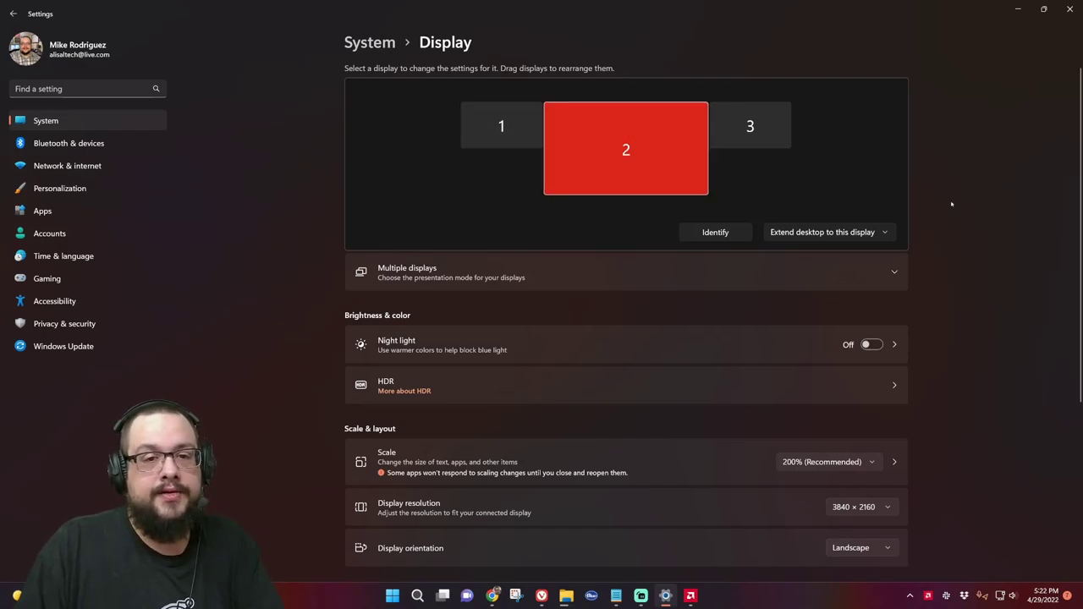
# - Launch Photoshop by searching 'photo' from the Start menu
pyautogui.press('super')
pyautogui.write('photo')
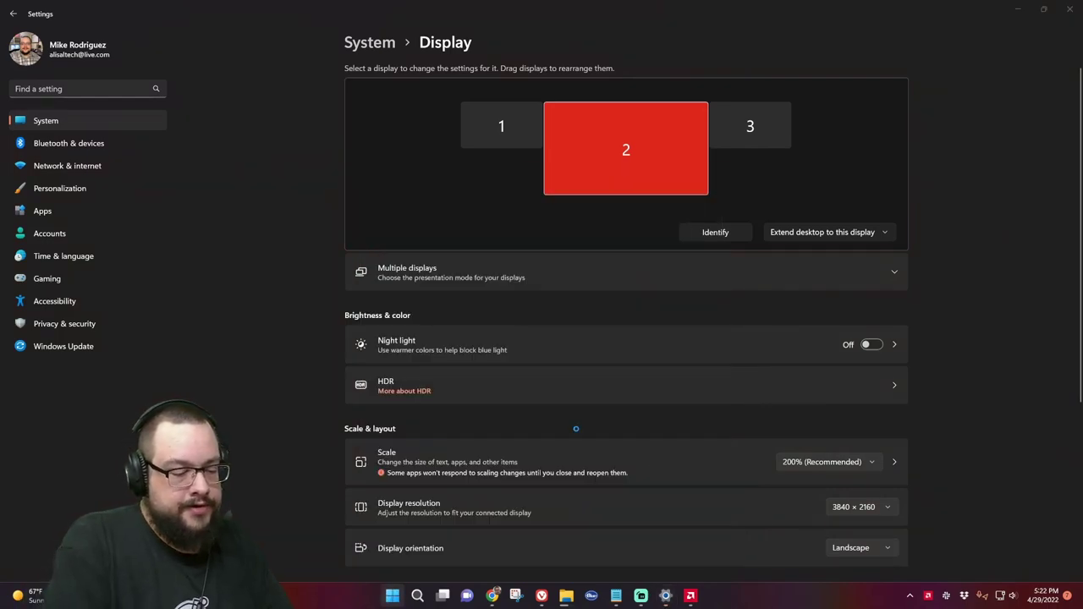
pyautogui.click(452, 287)
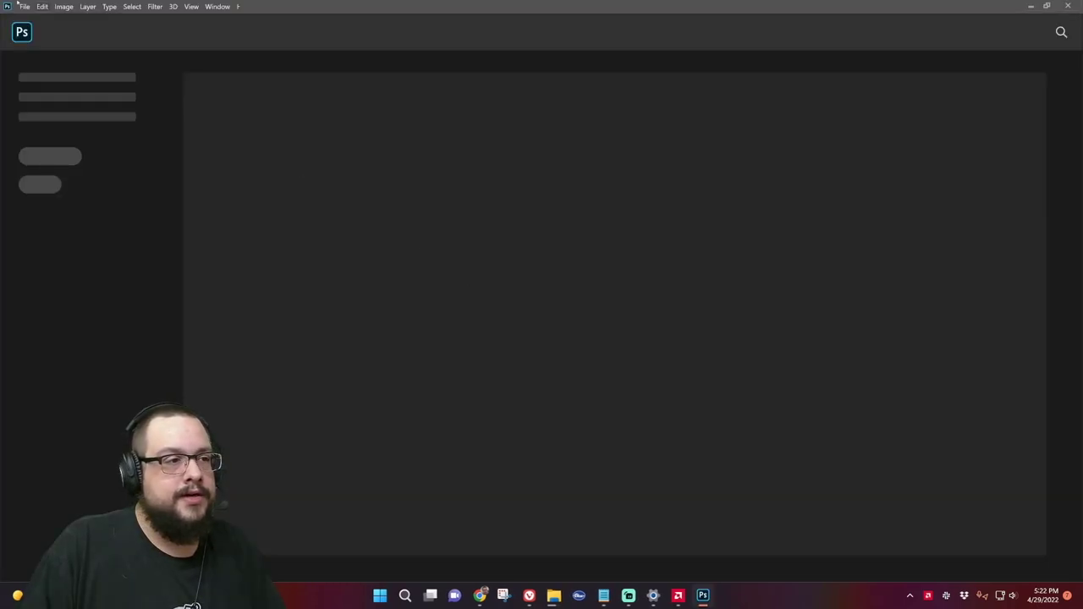
# - Create a new 7680 × 2160 Photoshop document and paste the three-monitor screenshot as Layer 1
pyautogui.click(24, 7)
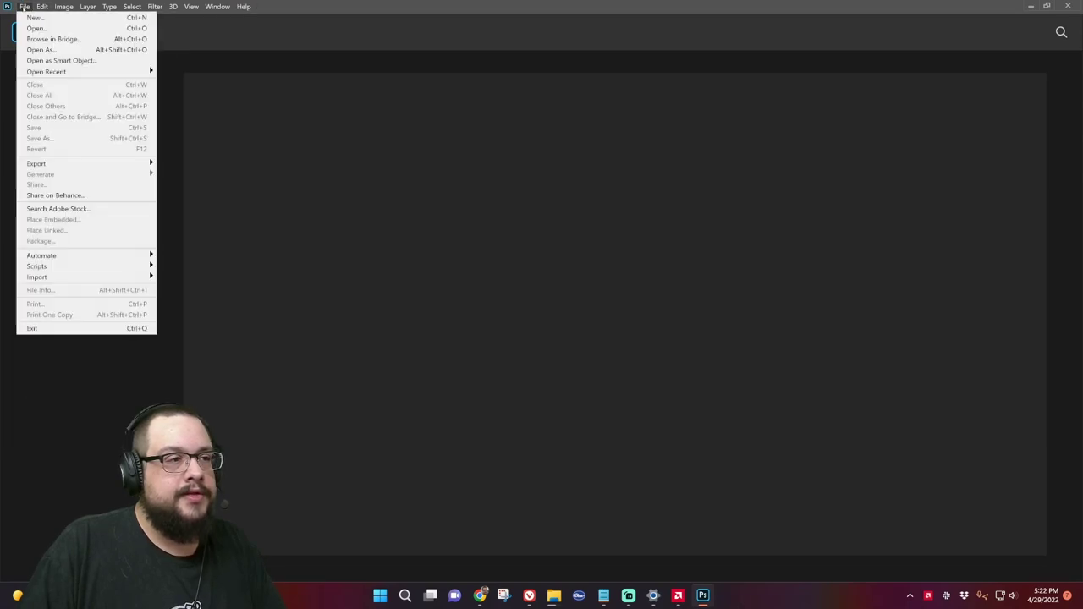
pyautogui.click(35, 17)
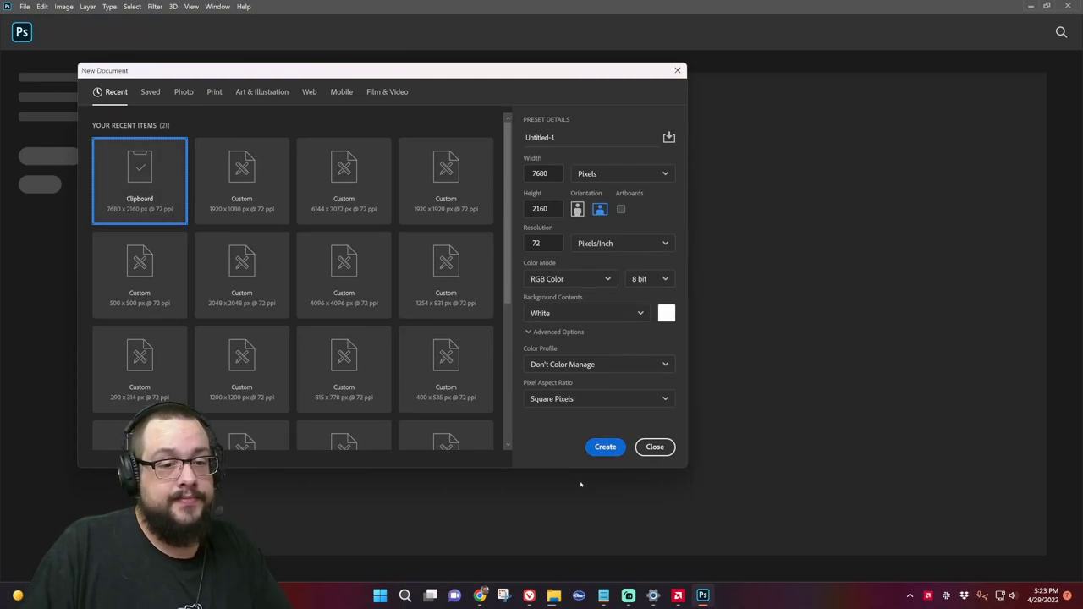
pyautogui.click(608, 445)
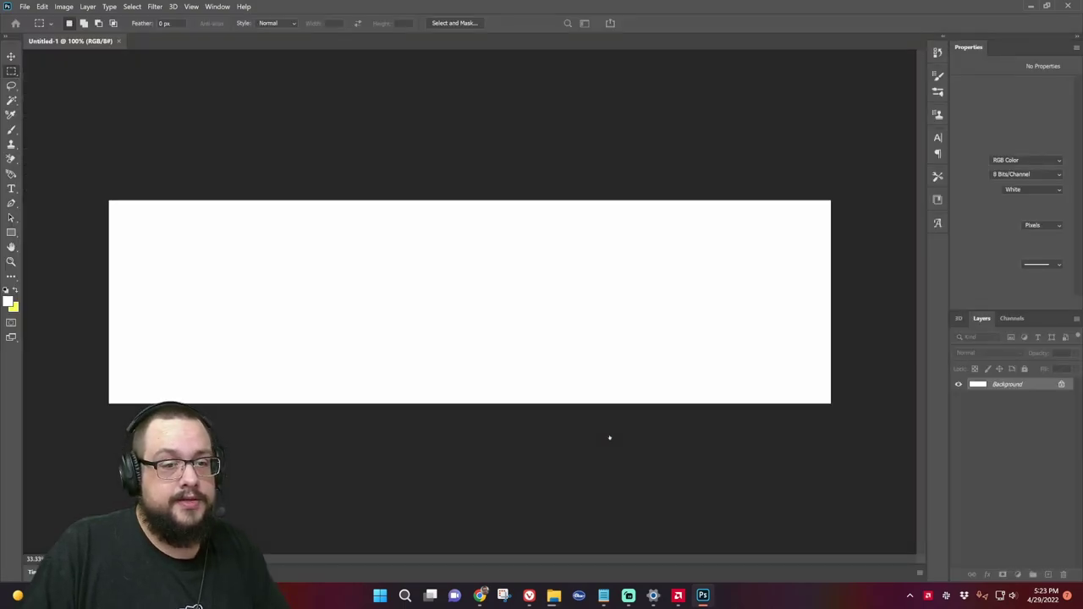
pyautogui.hotkey('ctrl', 'v')
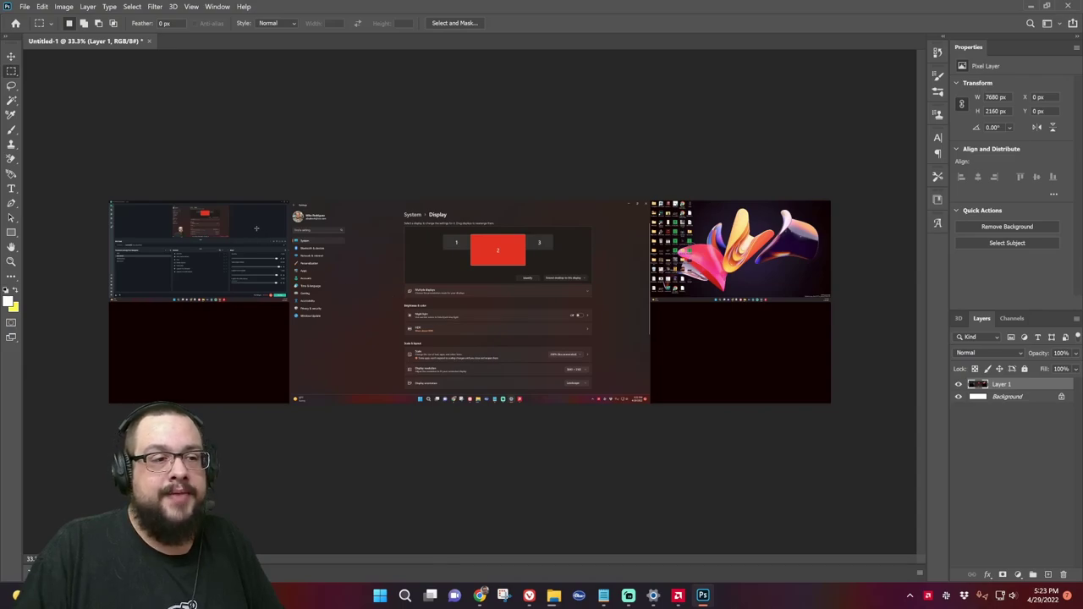
# - Drag displays 1 and 3 so both sit side by side above display 2
pyautogui.click(1029, 6)
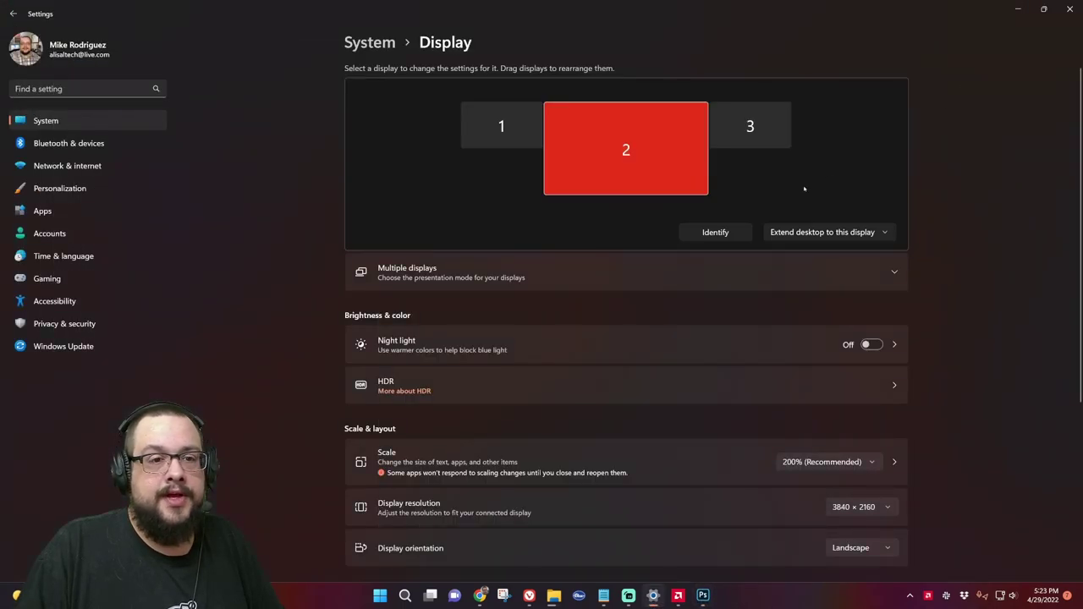
pyautogui.moveTo(512, 126); pyautogui.dragTo(597, 87)
pyautogui.moveTo(694, 157); pyautogui.dragTo(639, 117)
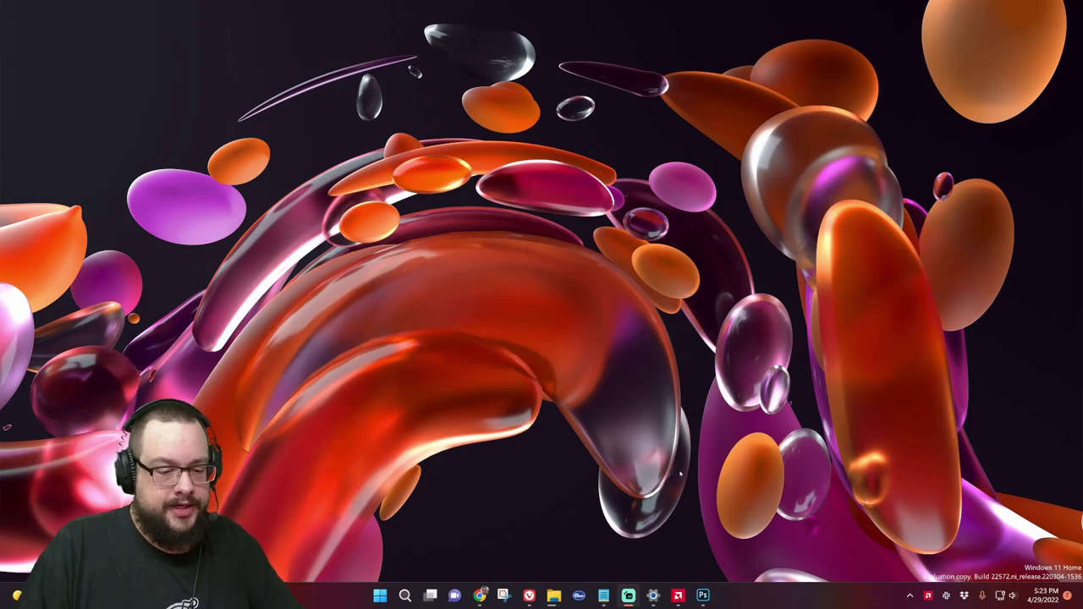
# - Cycle through the Chrome, Settings and Photoshop windows, ending with Photoshop's screenshot document in front
pyautogui.click(479, 595)
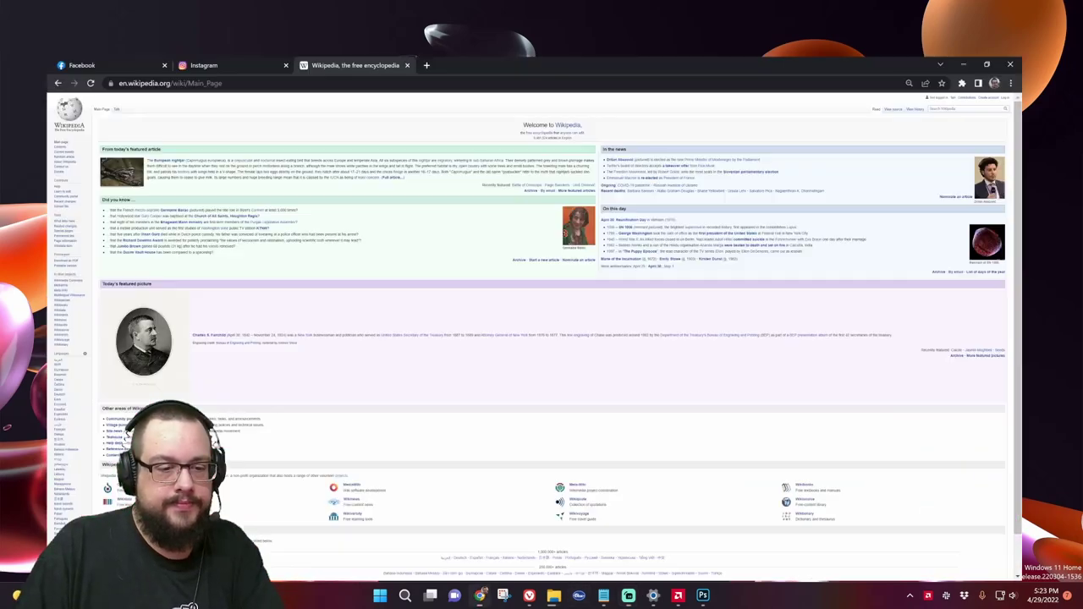
pyautogui.click(479, 596)
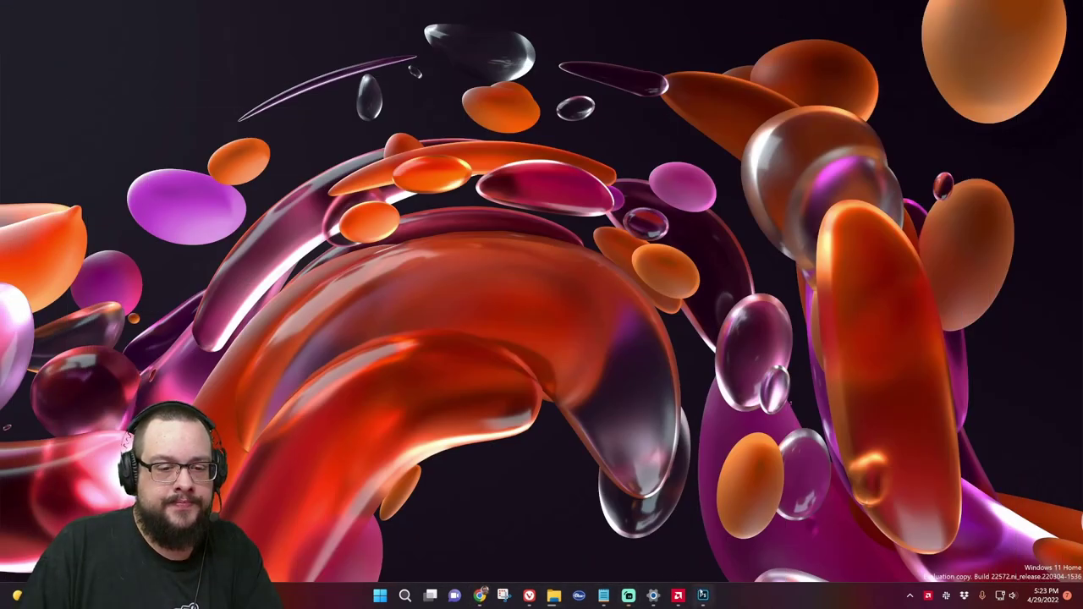
pyautogui.click(702, 596)
pyautogui.click(703, 596)
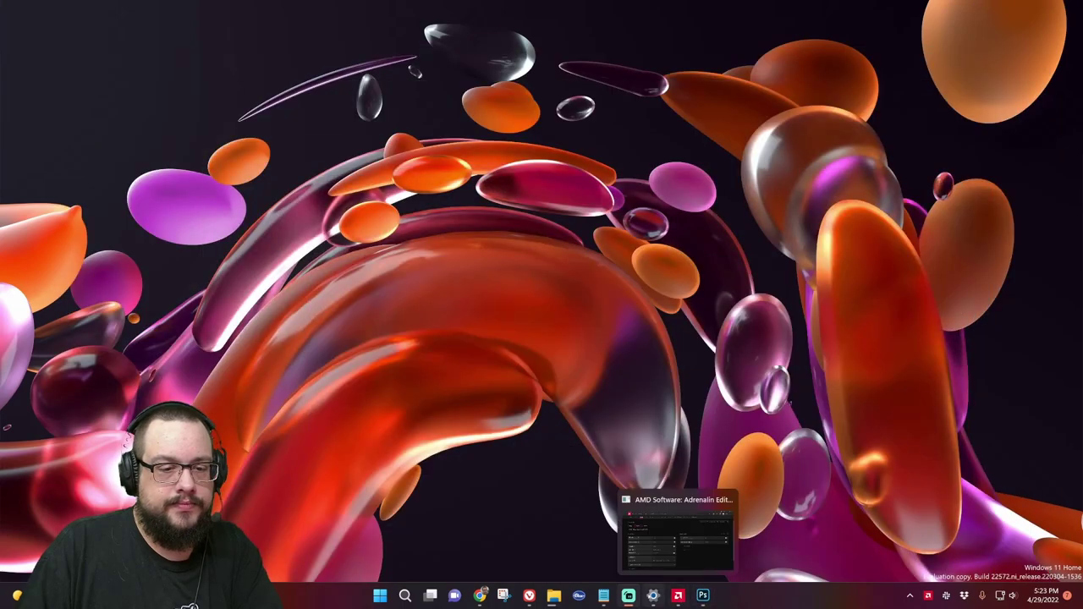
pyautogui.click(653, 595)
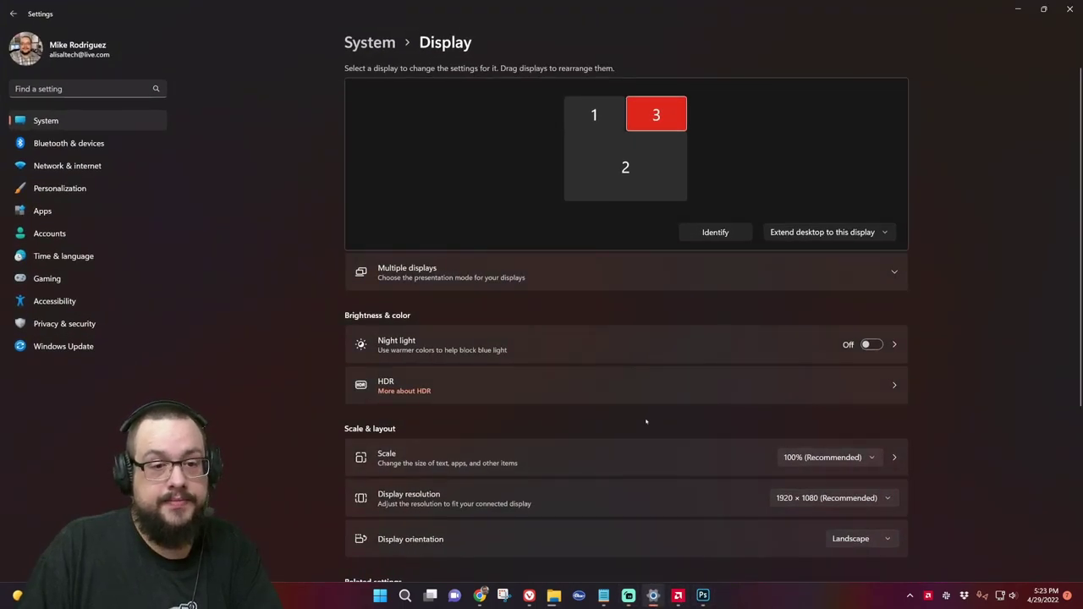
pyautogui.click(702, 595)
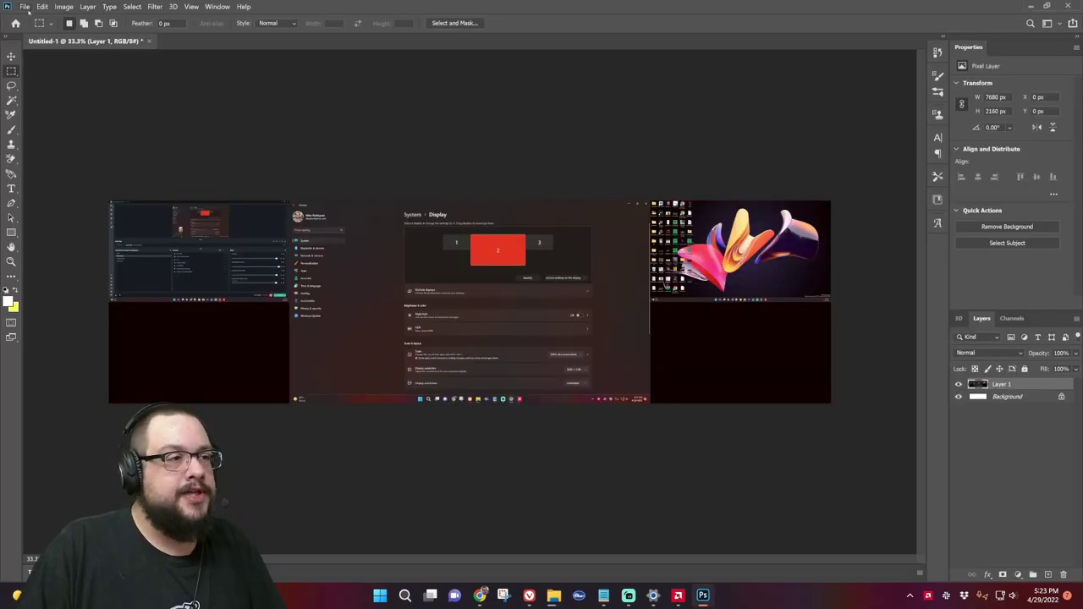
# - Make a 3844 × 3240 document from the Clipboard preset and paste the stacked-monitor screenshot
pyautogui.click(25, 7)
pyautogui.click(34, 23)
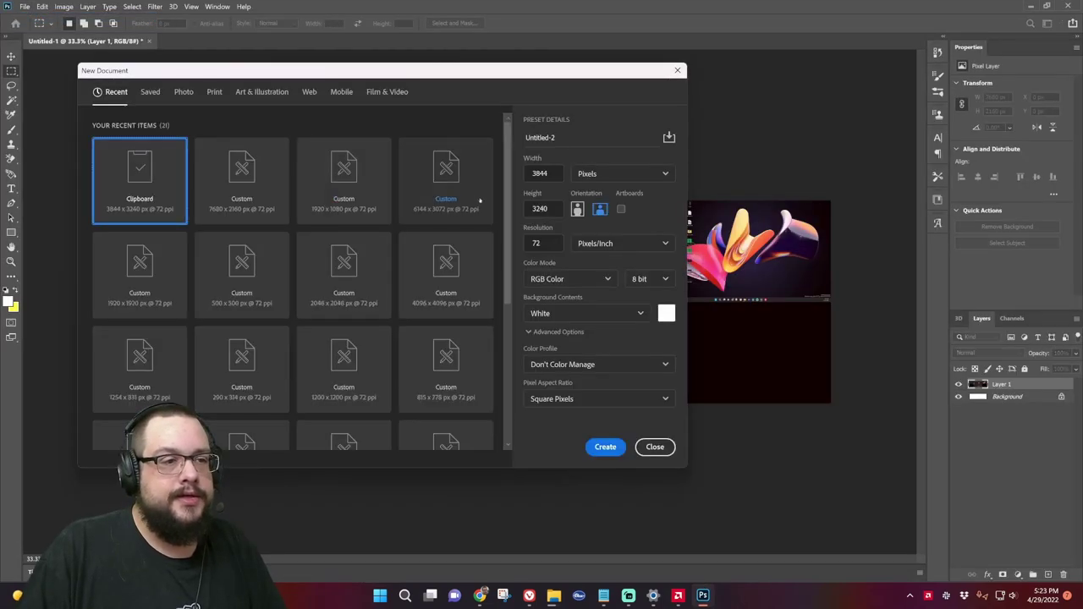
pyautogui.doubleClick(164, 150)
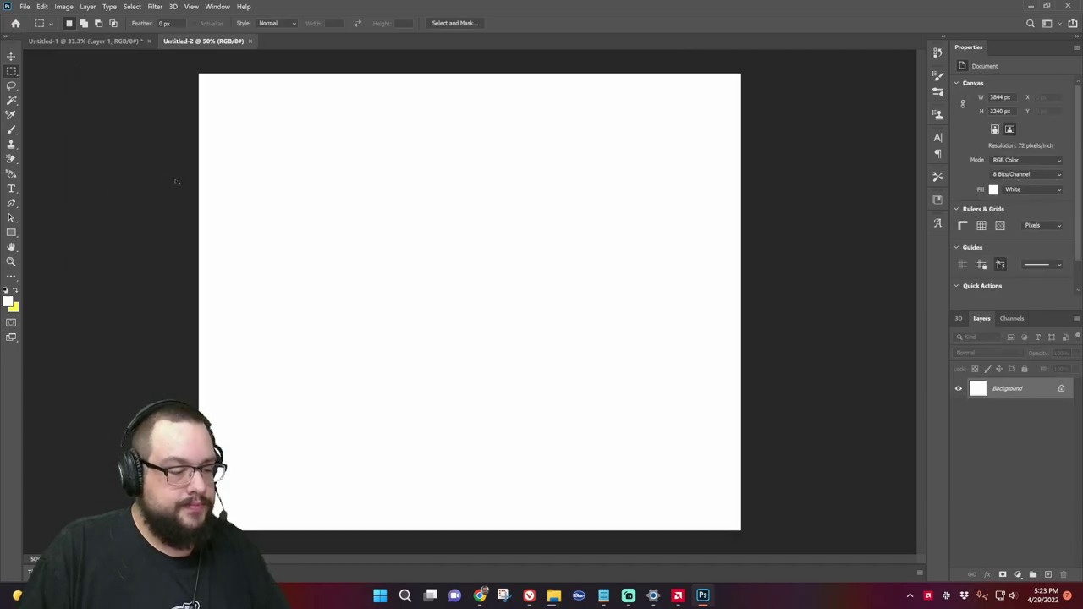
pyautogui.hotkey('ctrl', 'v')
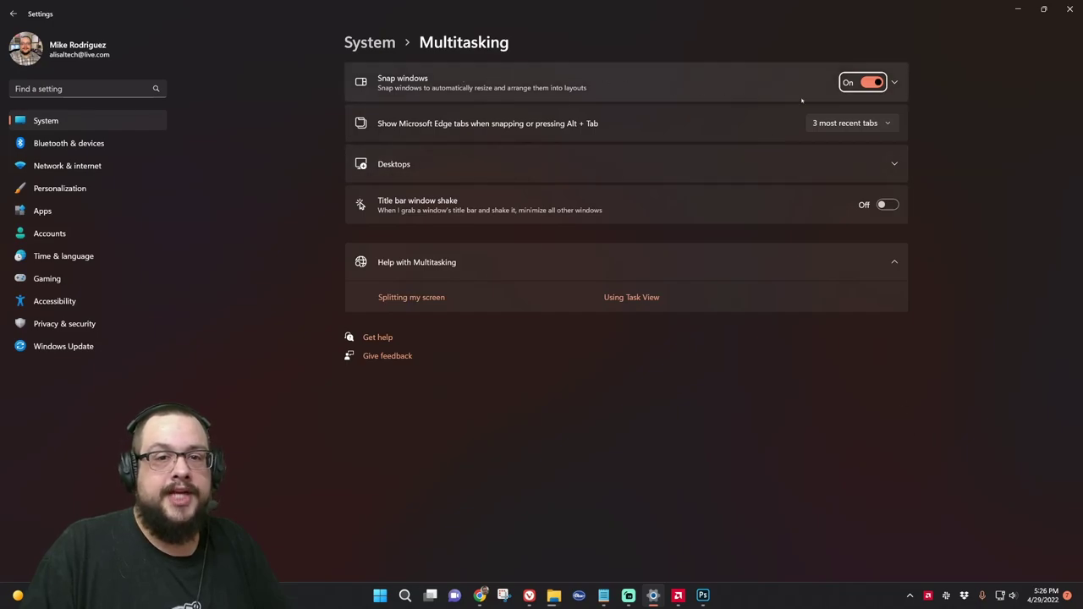
# - Switch Snap windows off in System > Multitasking and minimize the Settings window
pyautogui.press('space')
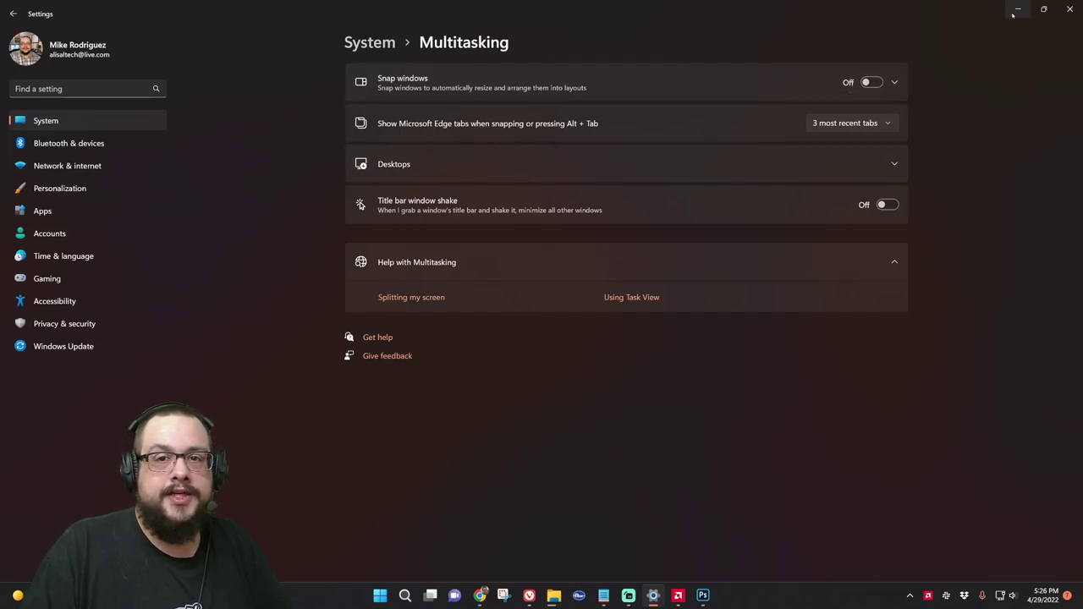
pyautogui.click(1015, 11)
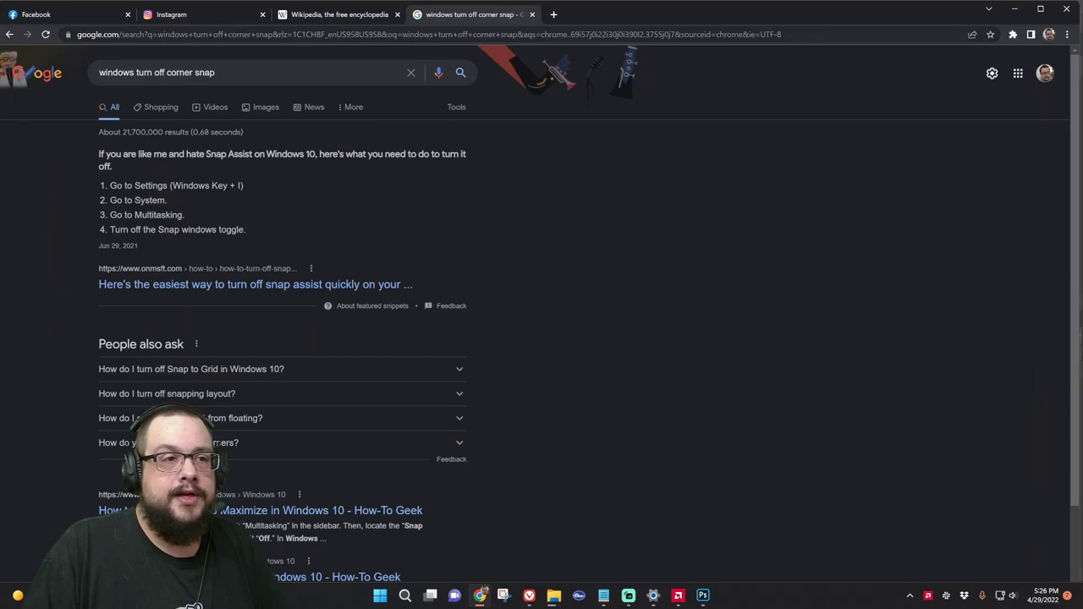
# - Close the Google results tab, then restore and stretch the Wikipedia window down to the taskbar
pyautogui.click(531, 14)
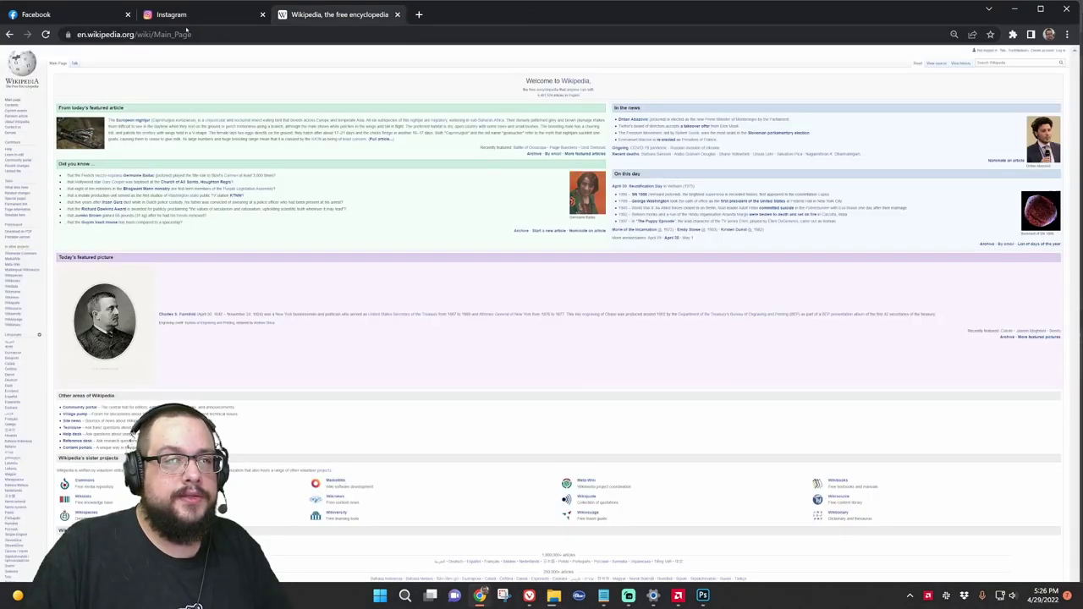
pyautogui.moveTo(508, 11); pyautogui.dragTo(457, 0)
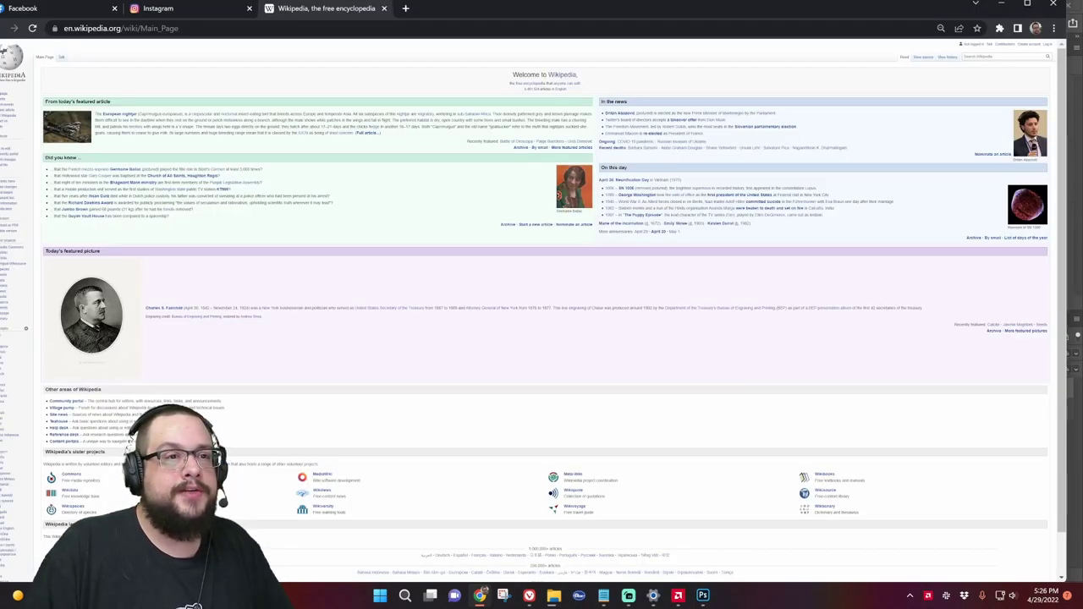
pyautogui.moveTo(457, 4); pyautogui.dragTo(538, 0)
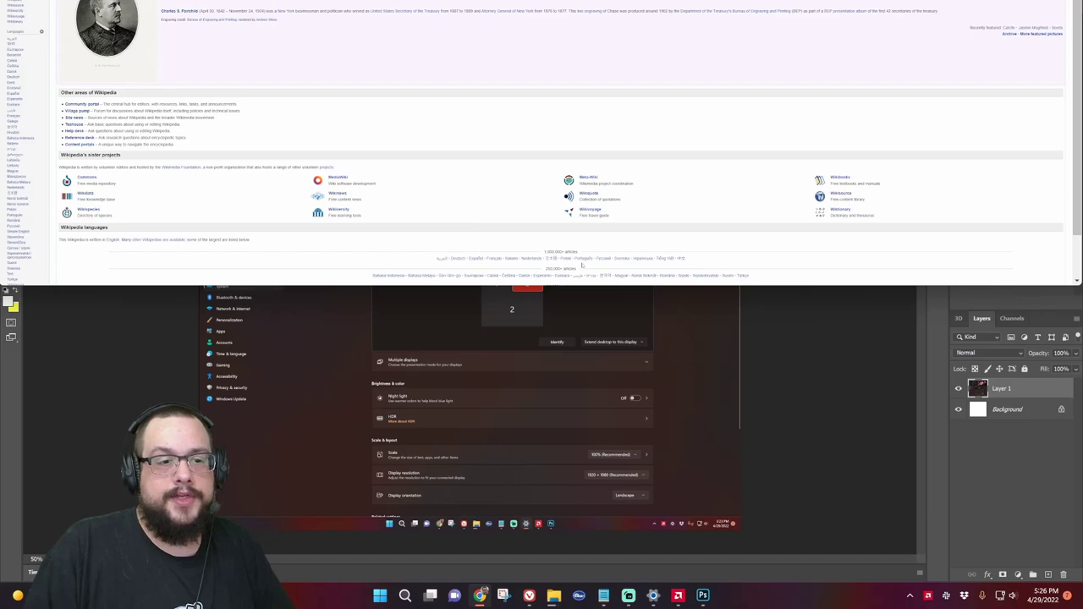
pyautogui.moveTo(553, 288); pyautogui.dragTo(569, 584)
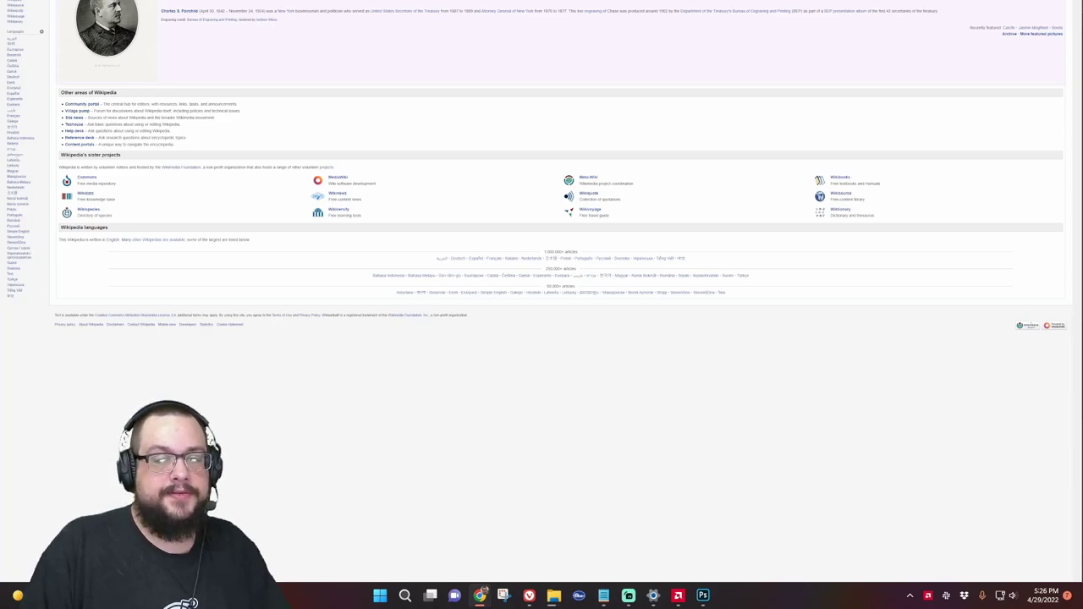
# - Paste the Wikipedia screenshot into Untitled-2 as Layer 2 and view it at actual pixel size
pyautogui.click(704, 603)
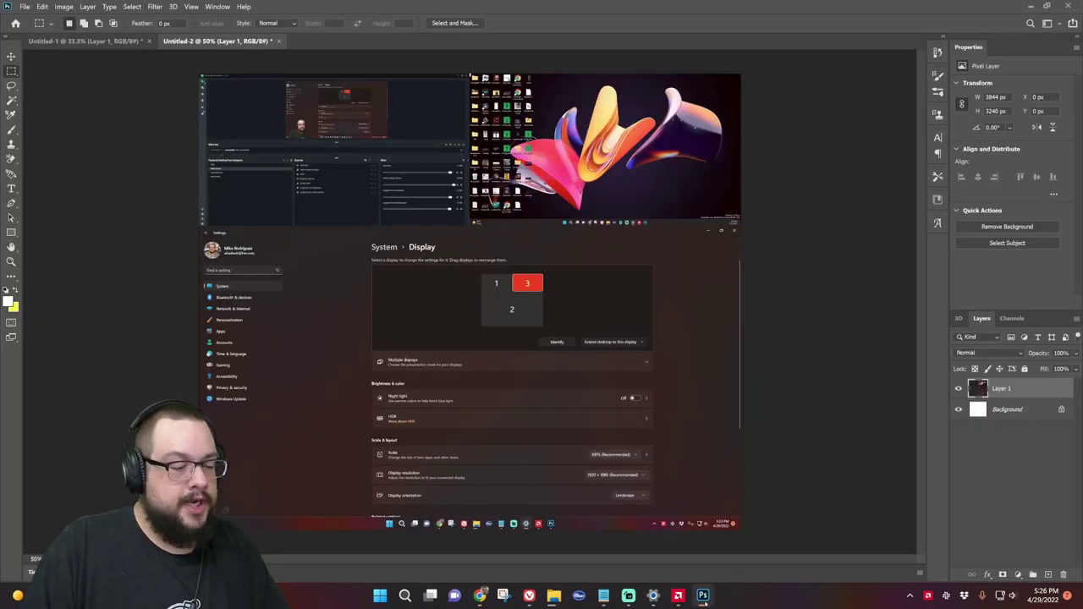
pyautogui.hotkey('ctrl', 'v')
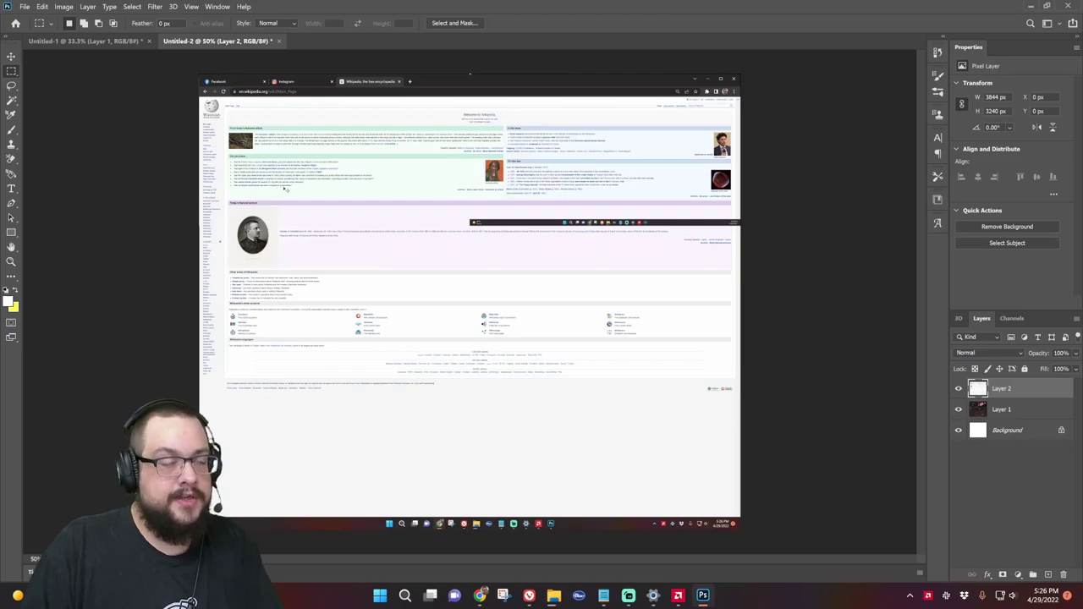
pyautogui.hotkey('ctrl', '1')
pyautogui.scroll(5, 289, 182)
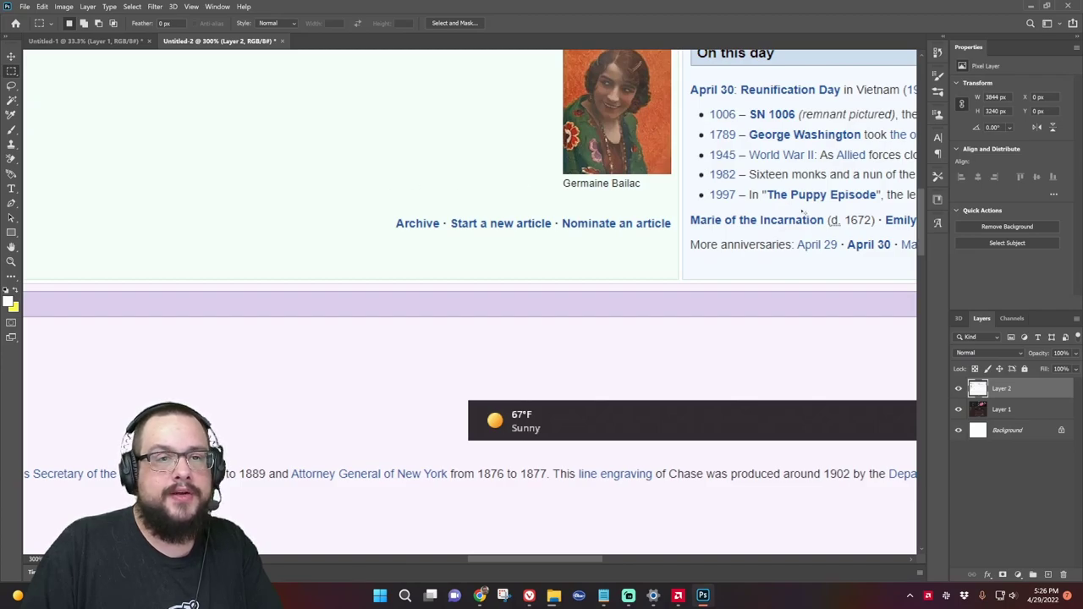
# - Zoom in to 400% to check the text detail, then zoom back out to 25%
pyautogui.hotkey('ctrl', '+')
pyautogui.scroll(3, 470, 302)
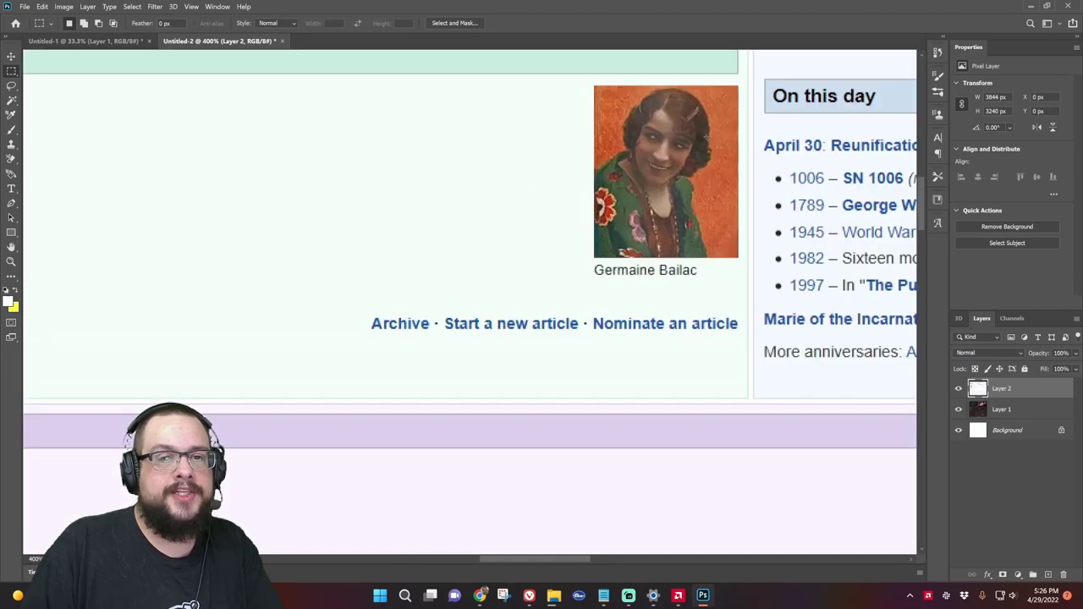
pyautogui.hotkey('ctrl', '-')
pyautogui.hotkey('ctrl', '-')
pyautogui.hotkey('ctrl', '-')
pyautogui.hotkey('ctrl', '-')
pyautogui.hotkey('ctrl', '-')
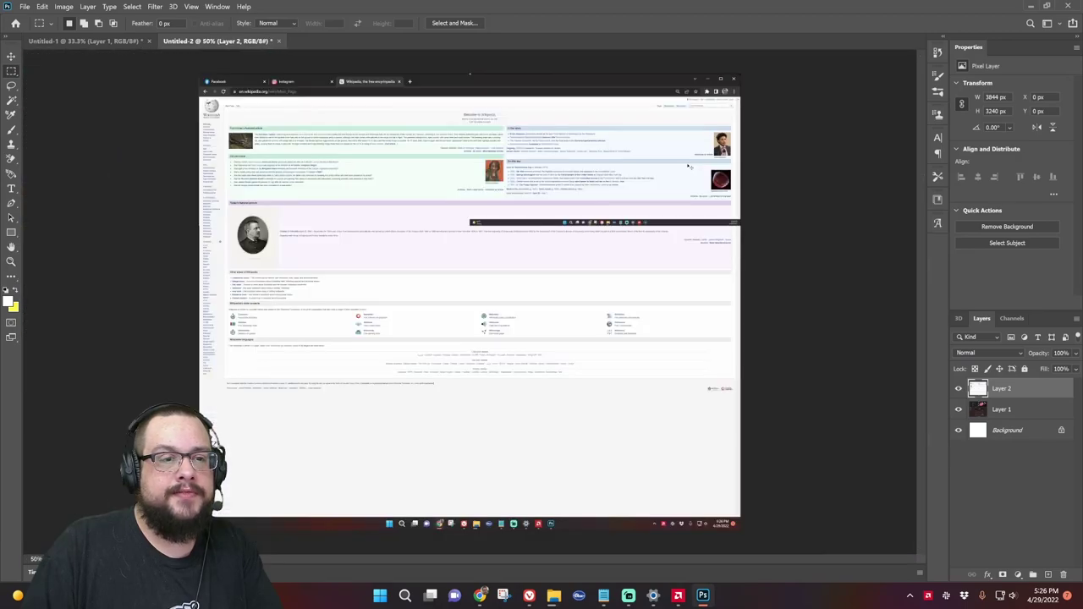
pyautogui.hotkey('ctrl', '-')
pyautogui.hotkey('ctrl', '-')
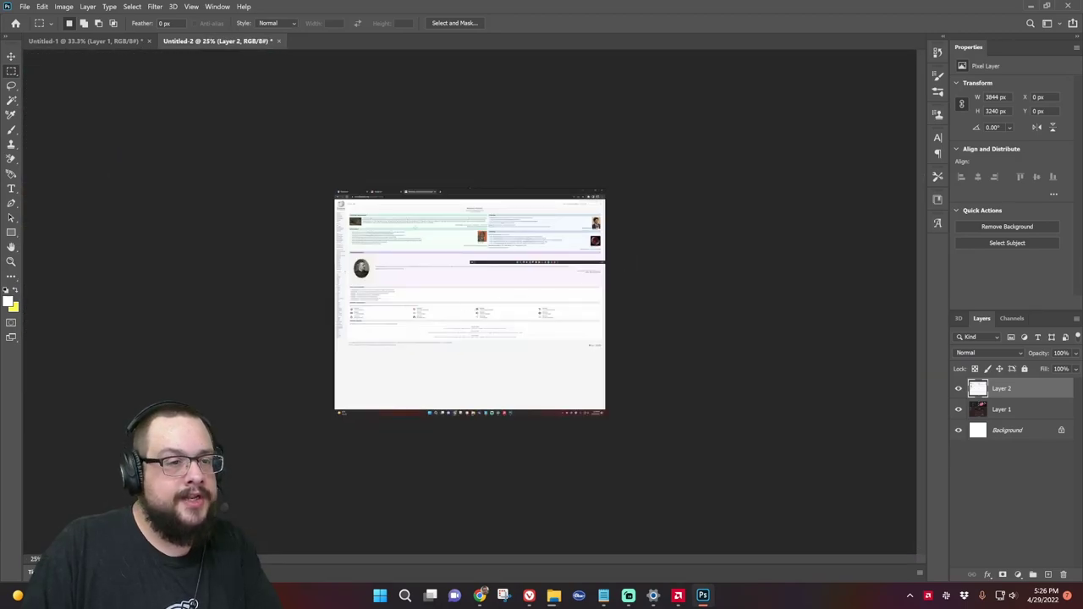